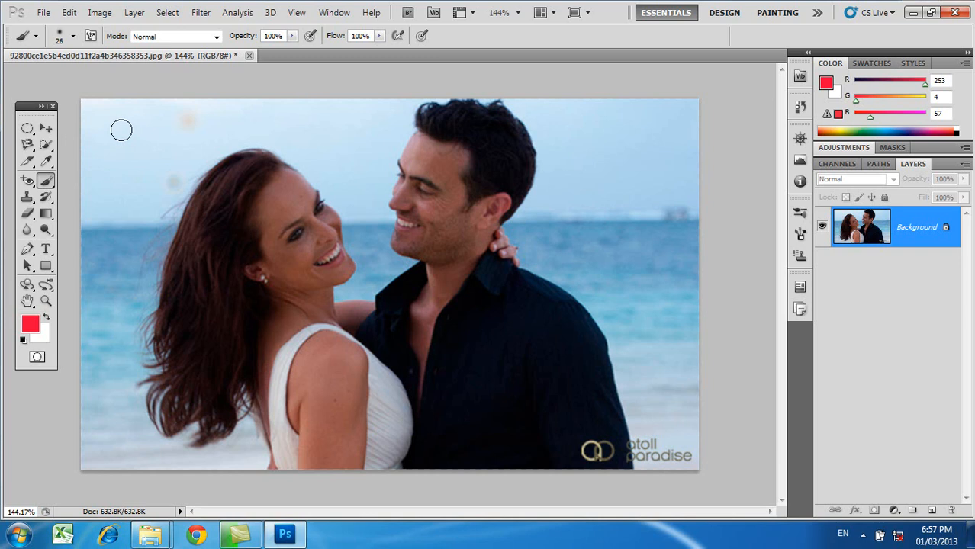
# - Paint soft red strokes across the sky, down both sides of the photo and diagonally over the man's shirt
pyautogui.moveTo(112, 130); pyautogui.dragTo(419, 138)
pyautogui.moveTo(566, 136)
pyautogui.mouseDown()
pyautogui.moveTo(657, 138)
pyautogui.moveTo(658, 330)
pyautogui.mouseUp()
pyautogui.moveTo(657, 364); pyautogui.dragTo(658, 366)
pyautogui.moveTo(589, 217); pyautogui.dragTo(443, 379)
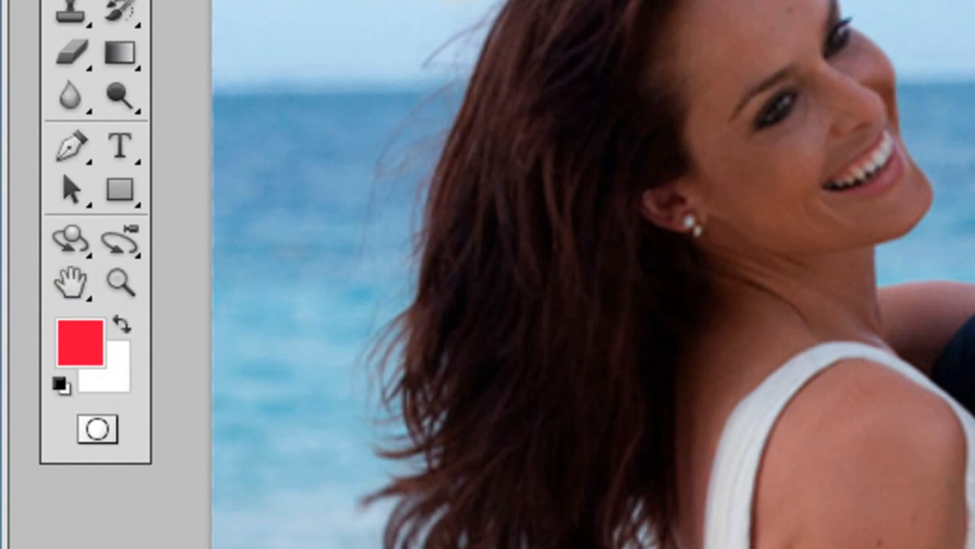
pyautogui.moveTo(324, 2)
pyautogui.mouseDown()
pyautogui.moveTo(280, 153)
pyautogui.moveTo(263, 266)
pyautogui.mouseUp()
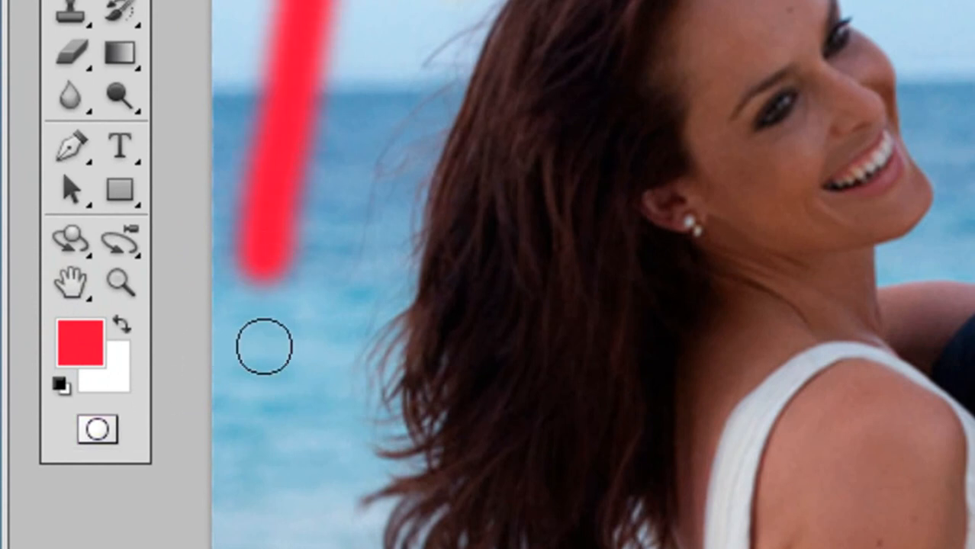
# - Set the foreground colour to blue, RGB 31, 11, 230, and paint strokes over the sky between the couple's heads
pyautogui.click(83, 347)
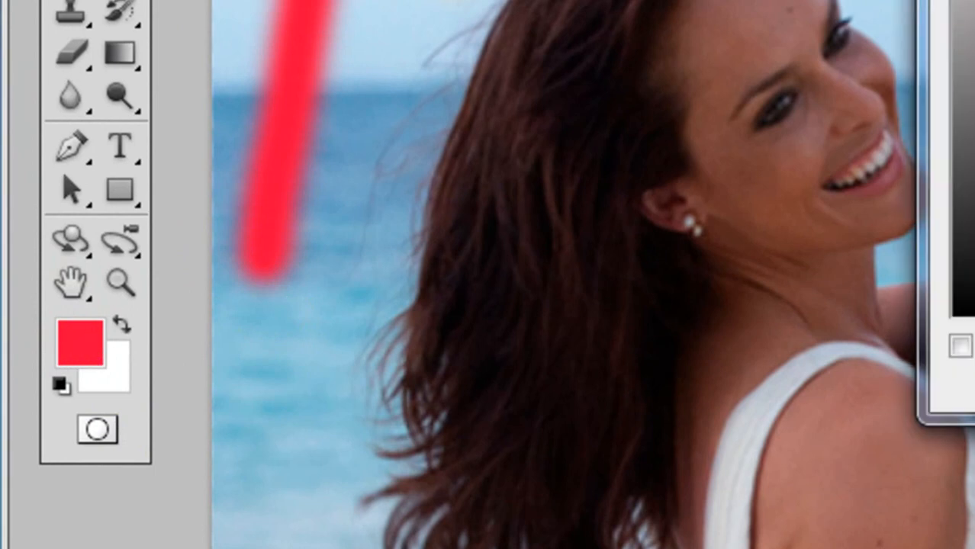
pyautogui.press('Return')
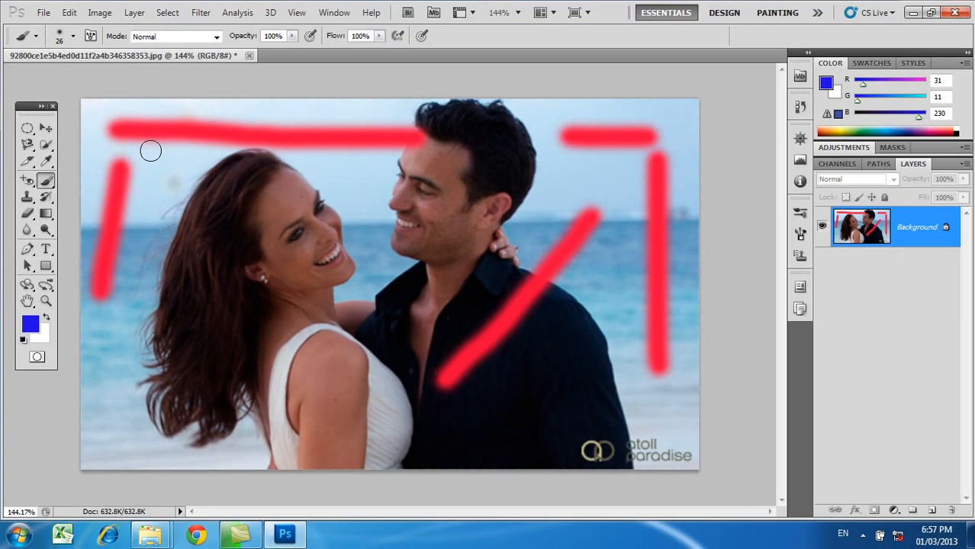
pyautogui.moveTo(150, 150)
pyautogui.mouseDown()
pyautogui.moveTo(371, 143)
pyautogui.moveTo(381, 160)
pyautogui.moveTo(365, 191)
pyautogui.mouseUp()
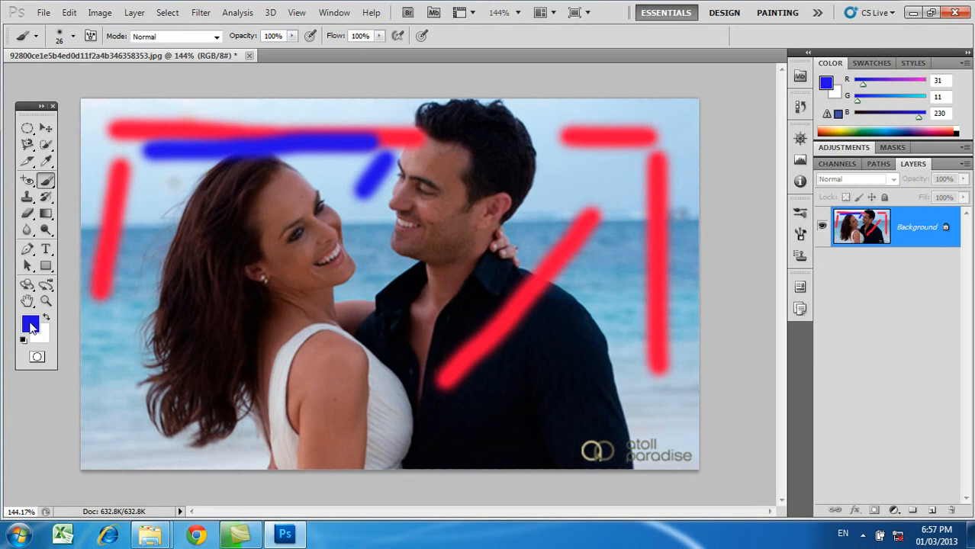
# - Sample the woman's skin tone, RGB 159, 96, 89, as the foreground colour and paint a short stroke beside her hair
pyautogui.click(30, 325)
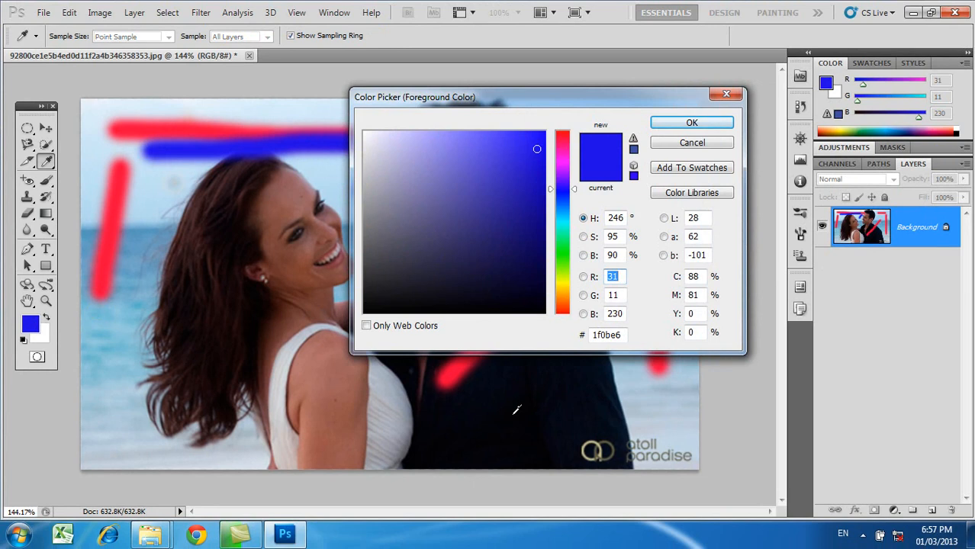
pyautogui.click(341, 367)
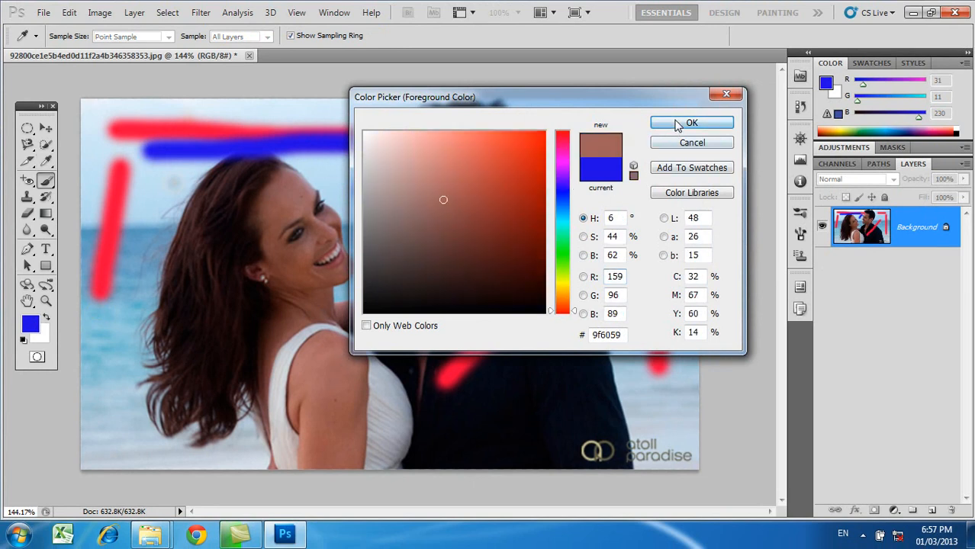
pyautogui.click(677, 123)
pyautogui.press('b')
pyautogui.moveTo(157, 169); pyautogui.dragTo(138, 242)
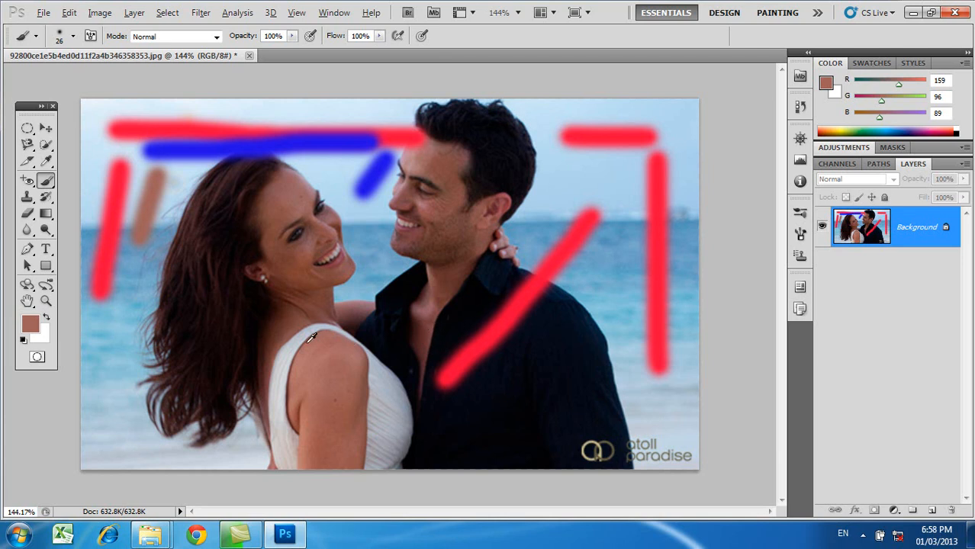
# - Sample the dark shirt, replace it with the sea's light blue, RGB 123, 194, 216, and paint two strokes down the woman's hair
pyautogui.keyDown('alt'); pyautogui.click(533, 340); pyautogui.keyUp('alt')
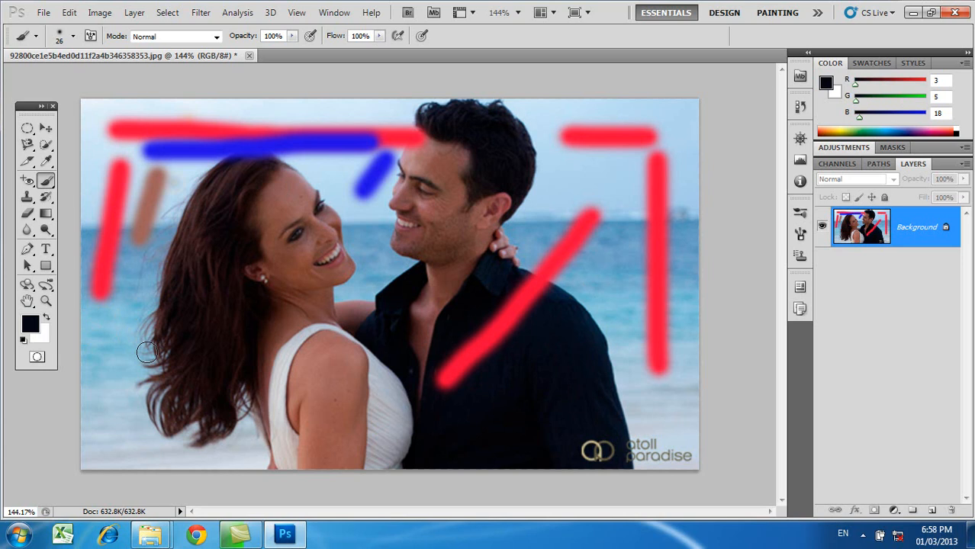
pyautogui.keyDown('alt'); pyautogui.click(120, 314); pyautogui.keyUp('alt')
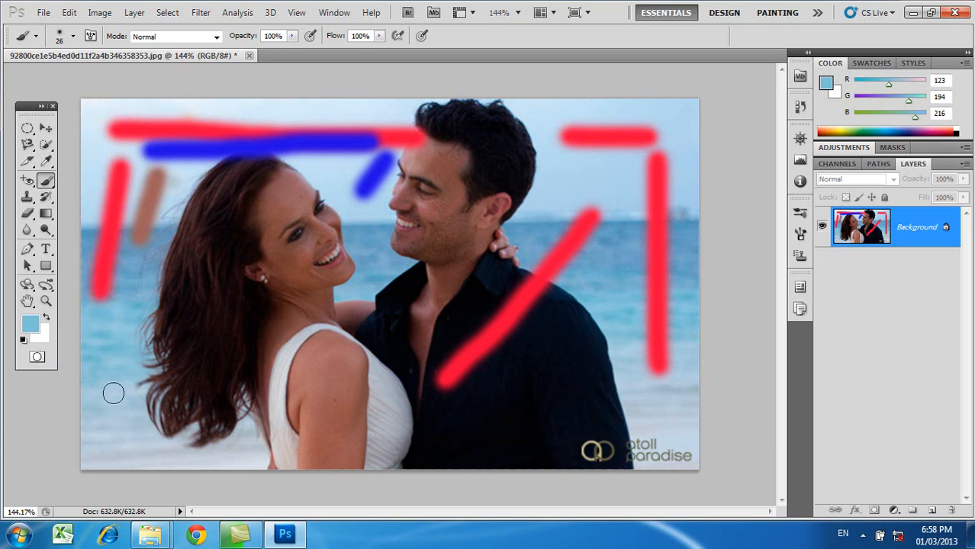
pyautogui.moveTo(197, 191); pyautogui.dragTo(196, 366)
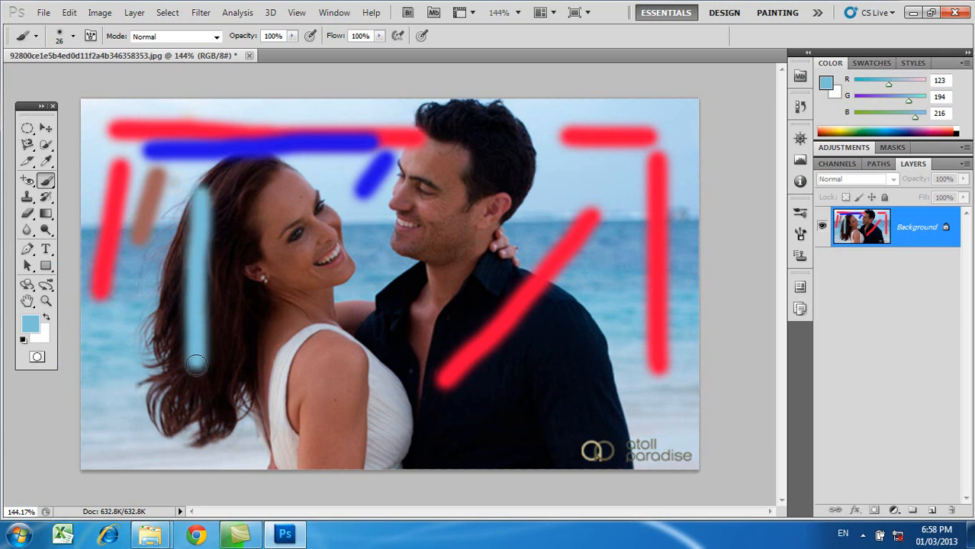
pyautogui.moveTo(228, 196); pyautogui.dragTo(223, 348)
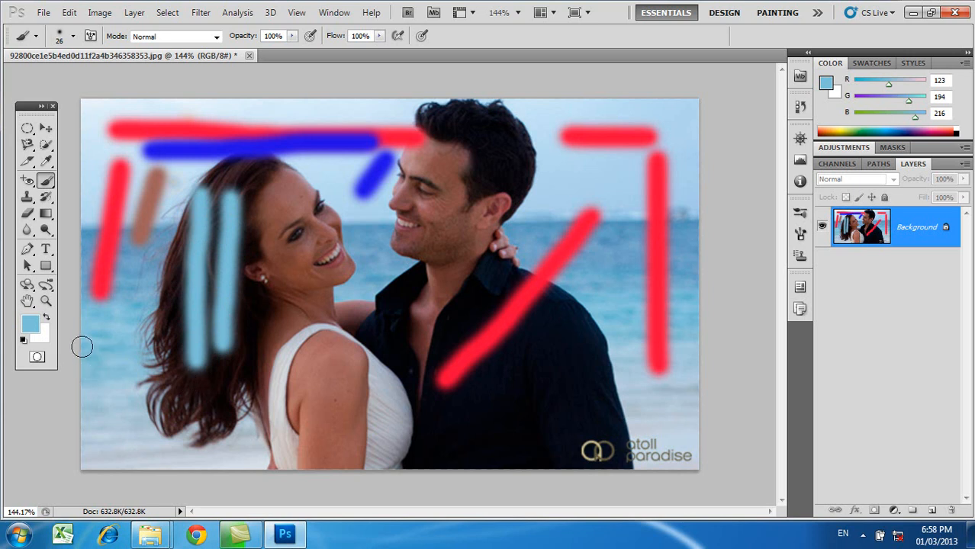
# - Swap the foreground and background colours back and forth several times
pyautogui.press('x')
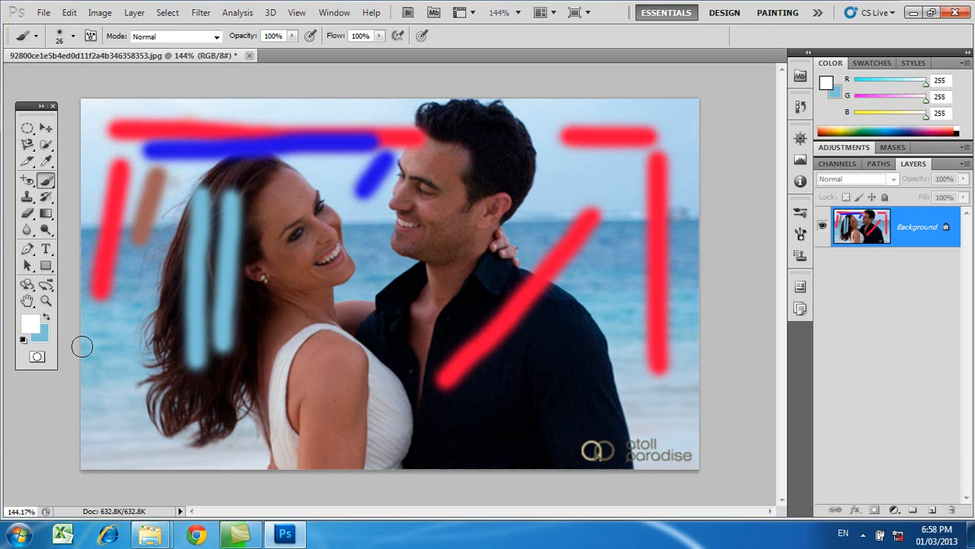
pyautogui.press('x')
pyautogui.press('x')
pyautogui.press('x')
pyautogui.press('x')
pyautogui.press('x')
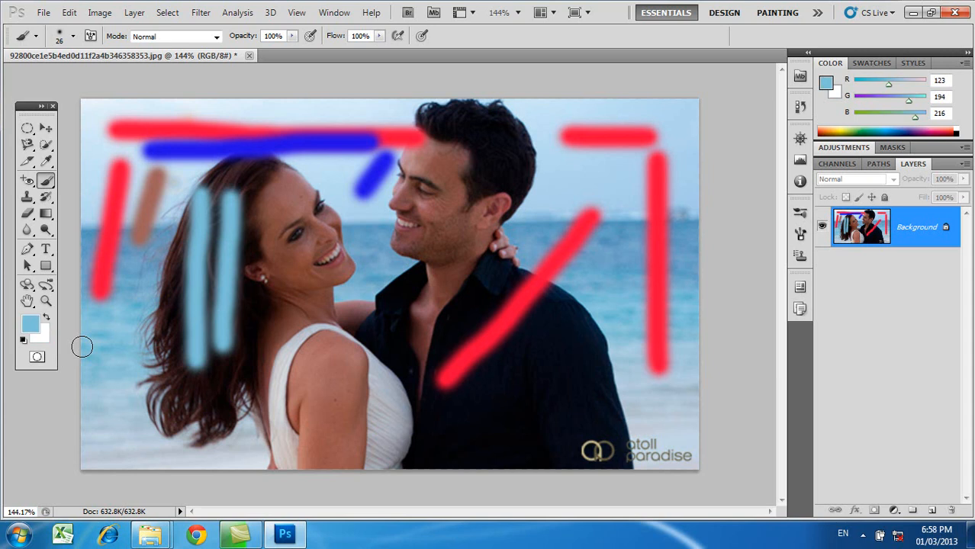
# - Restore the default black and white colours, test black strokes over the sky and sea, and revert the photo to its saved state
pyautogui.press('d')
pyautogui.moveTo(135, 252); pyautogui.dragTo(126, 398)
pyautogui.moveTo(111, 115); pyautogui.dragTo(352, 122)
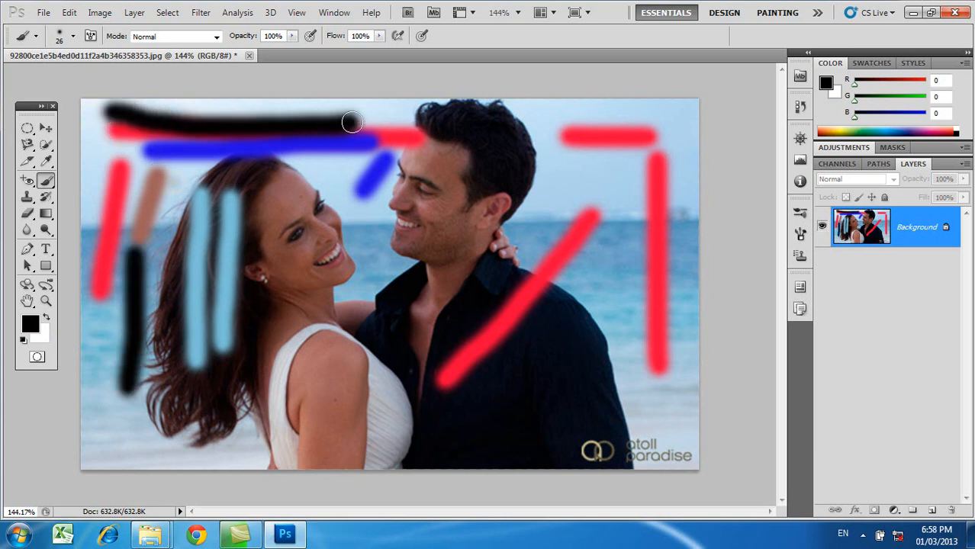
pyautogui.press('F12')
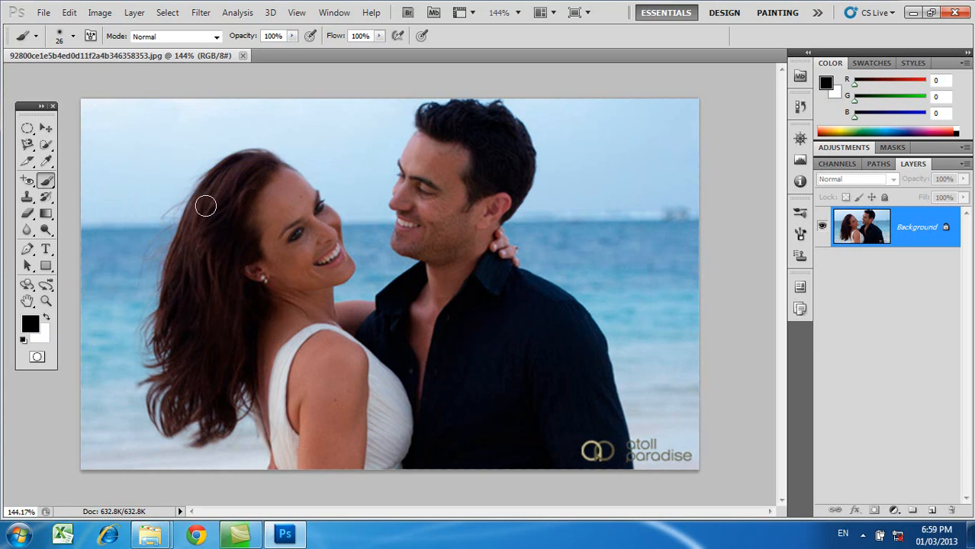
# - Enlarge the soft round brush in the brush settings, keeping its hardness at 0%
pyautogui.rightClick(183, 133)
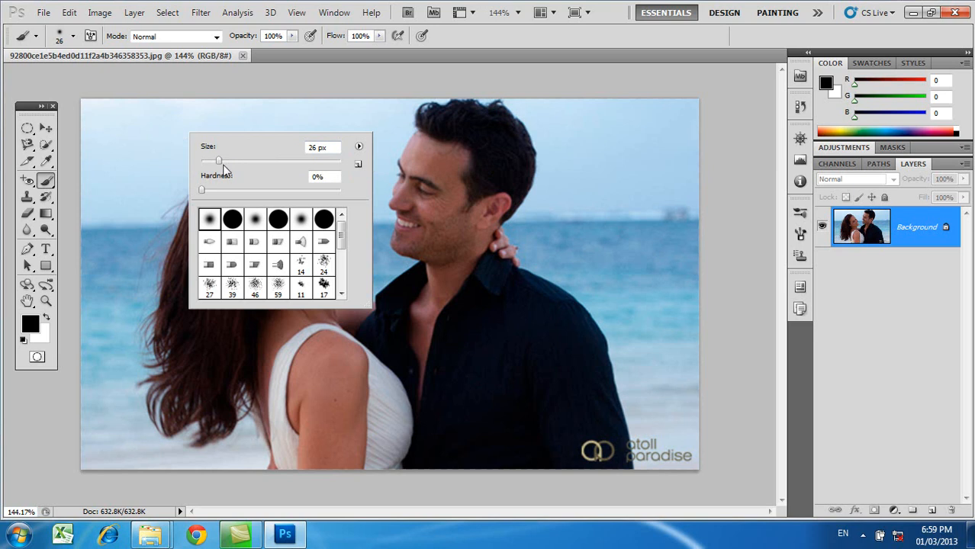
pyautogui.moveTo(219, 161); pyautogui.dragTo(222, 160)
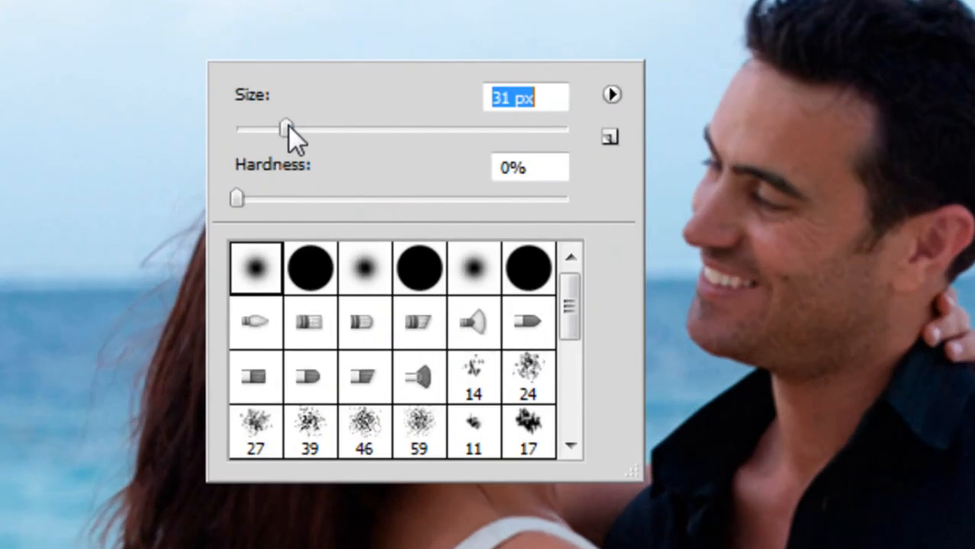
pyautogui.moveTo(288, 128); pyautogui.dragTo(419, 131)
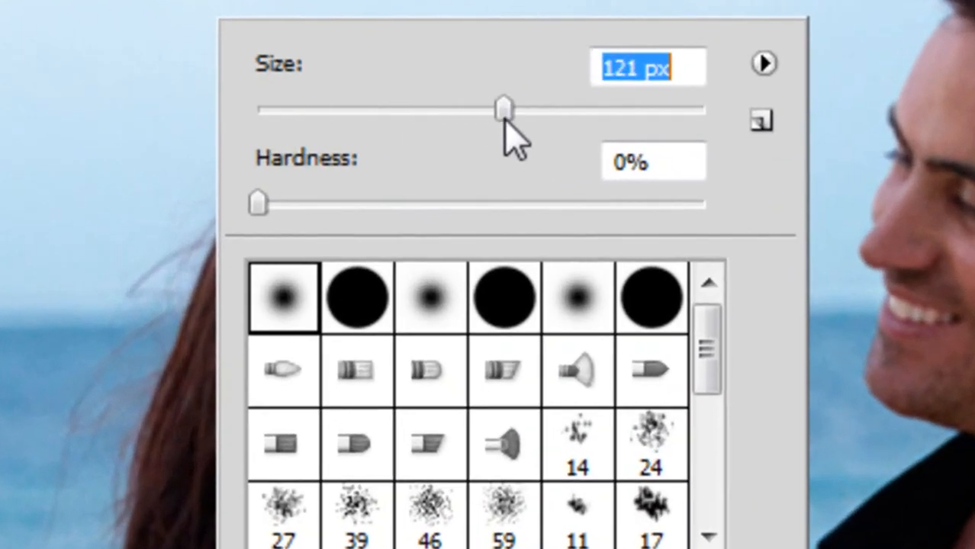
pyautogui.moveTo(504, 124); pyautogui.dragTo(426, 130)
# - Paint thick soft black strokes across the sky and down the photo's edge beside the woman
pyautogui.click(49, 50)
pyautogui.moveTo(61, 51)
pyautogui.mouseDown()
pyautogui.moveTo(170, 40)
pyautogui.moveTo(953, 30)
pyautogui.moveTo(47, 25)
pyautogui.mouseUp()
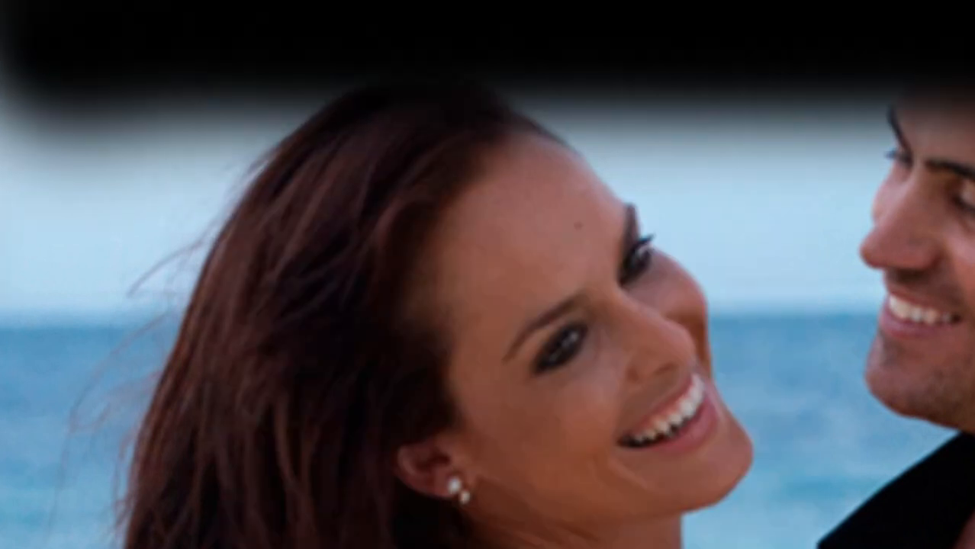
pyautogui.moveTo(1, 267); pyautogui.dragTo(3, 91)
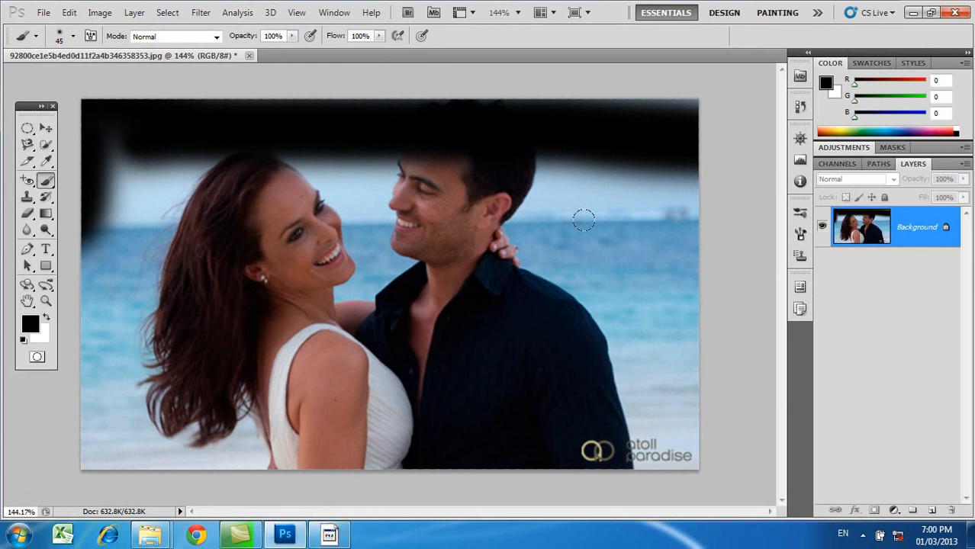
# - Shrink and enlarge the brush in increments, ending at a size of 80 px
pyautogui.press('[')
pyautogui.press('[')
pyautogui.press('[')
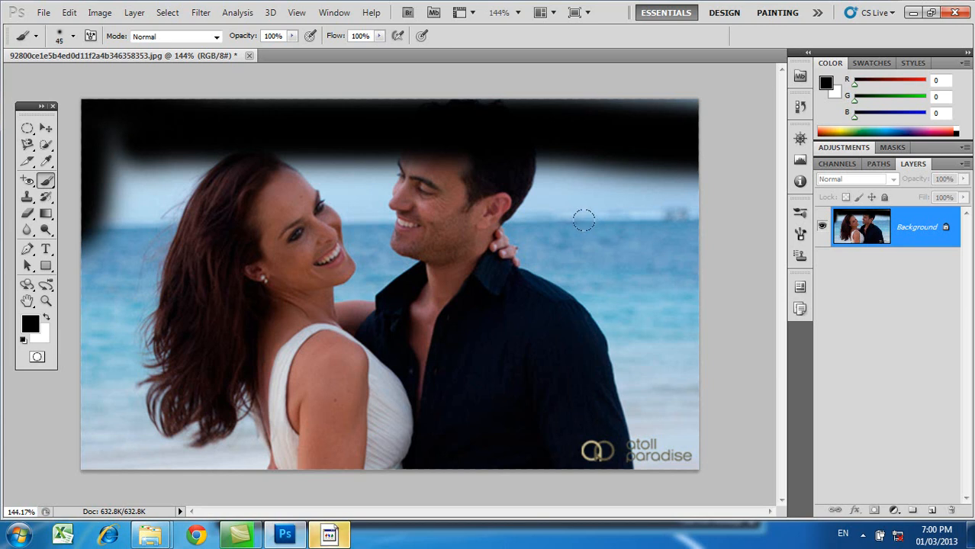
pyautogui.press(']')
pyautogui.press(']')
pyautogui.press(']')
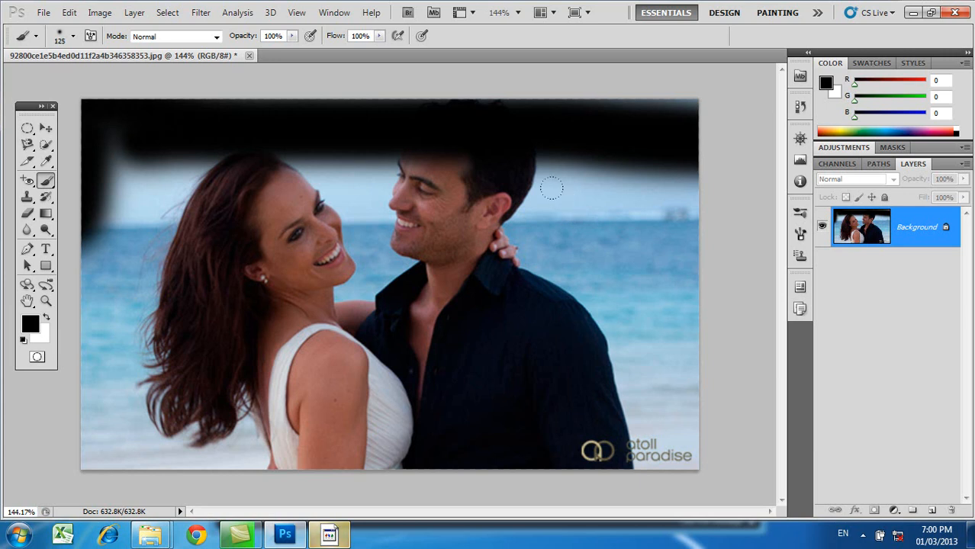
pyautogui.press('[')
pyautogui.press('[')
# - Paint a thick black stroke over the sky and sea beside the man, and revert the photo to its saved state
pyautogui.moveTo(599, 195)
pyautogui.mouseDown()
pyautogui.moveTo(619, 319)
pyautogui.moveTo(543, 198)
pyautogui.mouseUp()
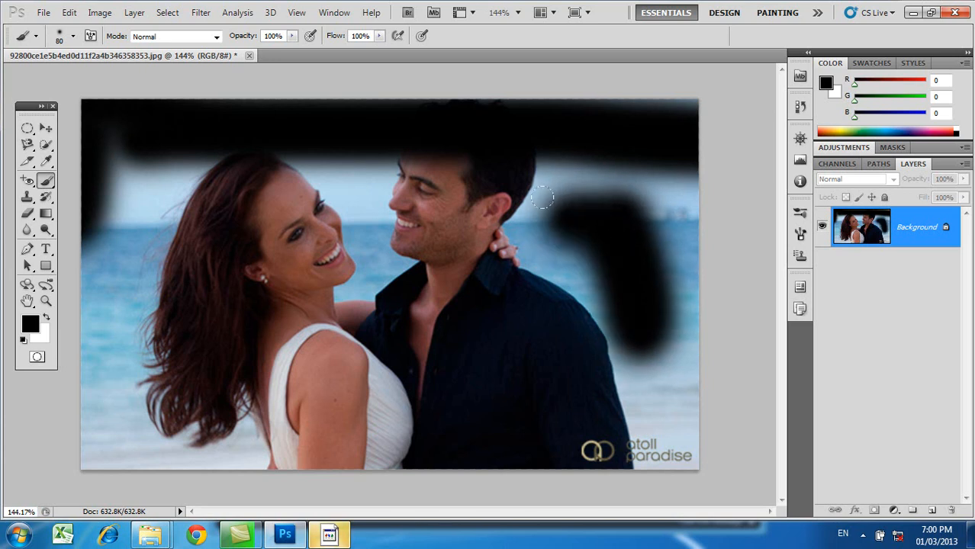
pyautogui.press('F12')
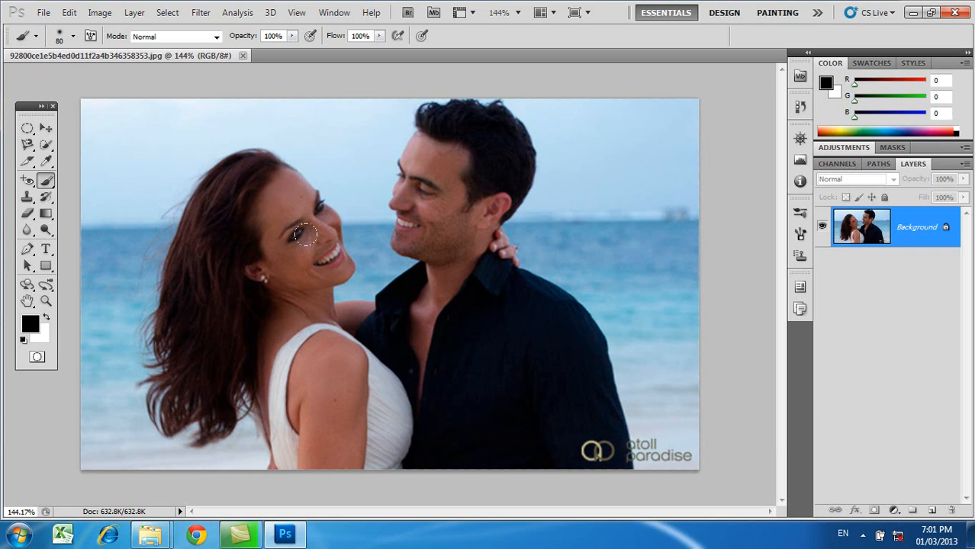
# - Reduce the soft brush to 40 px and paint a black dab and a horizontal stroke across the sky above the woman
pyautogui.press('[')
pyautogui.press('[')
pyautogui.press('[')
pyautogui.press('[')
pyautogui.press('[')
pyautogui.press('[')
pyautogui.press('[')
pyautogui.press('[')
pyautogui.click(120, 114)
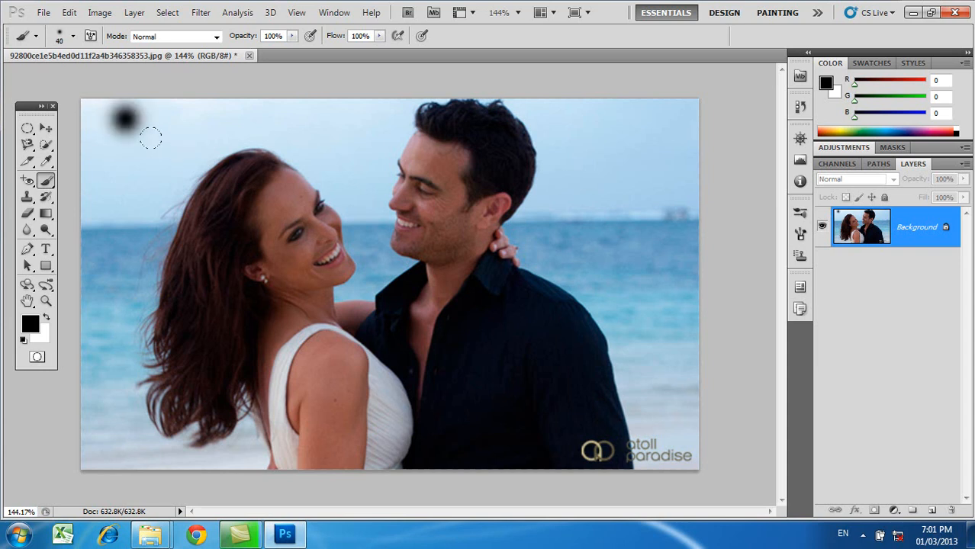
pyautogui.moveTo(116, 119); pyautogui.dragTo(353, 118)
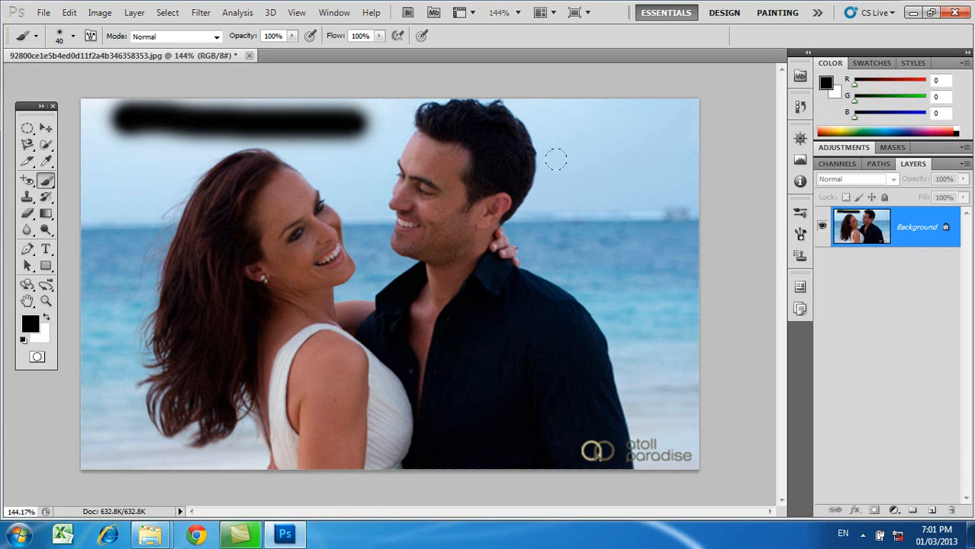
# - Choose the hard round brush with 100% hardness and paint black strokes below the soft one and down the sky beside the man
pyautogui.rightClick(571, 139)
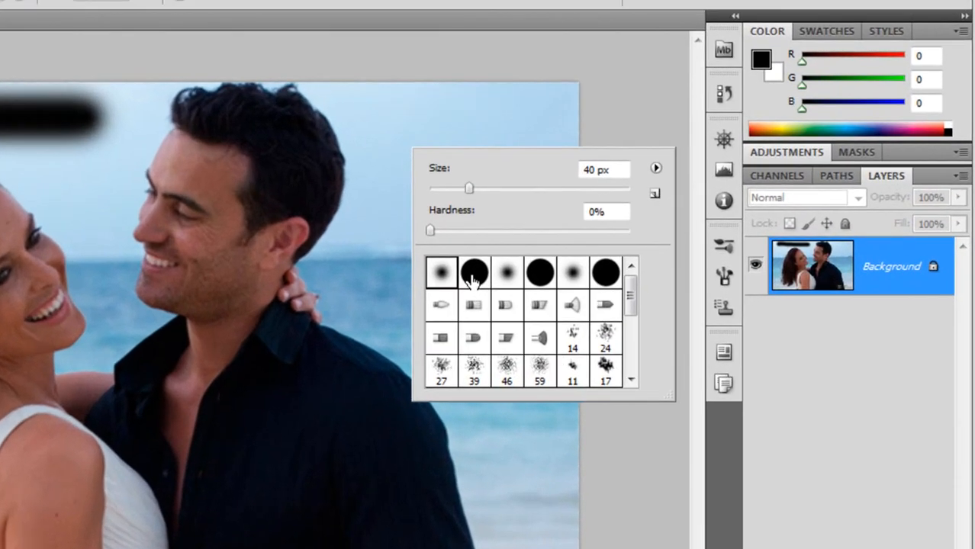
pyautogui.click(473, 276)
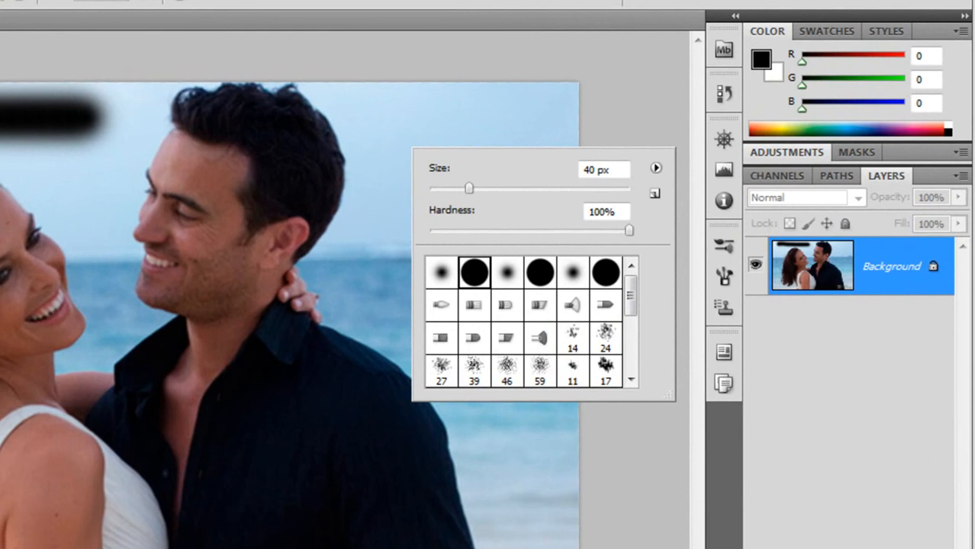
pyautogui.press('Return')
pyautogui.moveTo(4, 185); pyautogui.dragTo(61, 185)
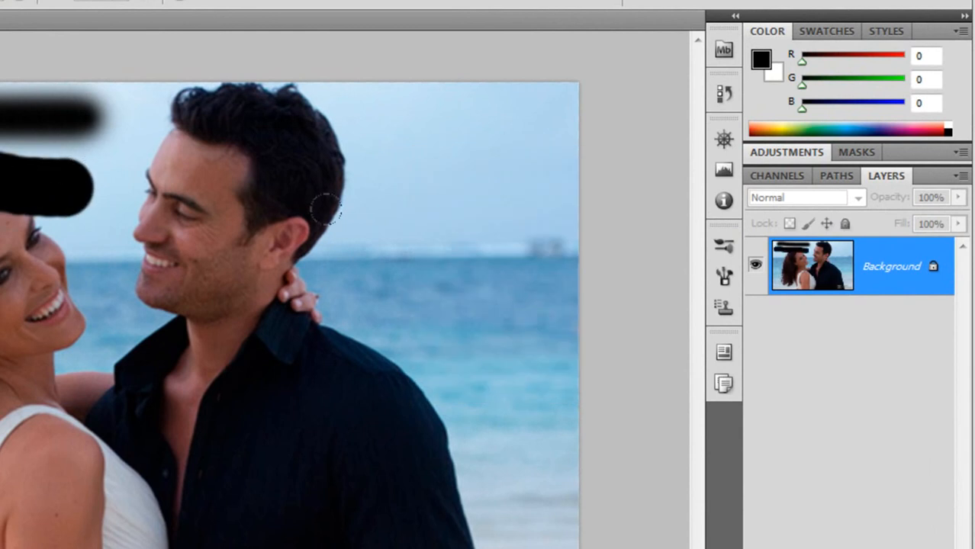
pyautogui.moveTo(472, 106)
pyautogui.mouseDown()
pyautogui.moveTo(483, 329)
pyautogui.moveTo(497, 345)
pyautogui.mouseUp()
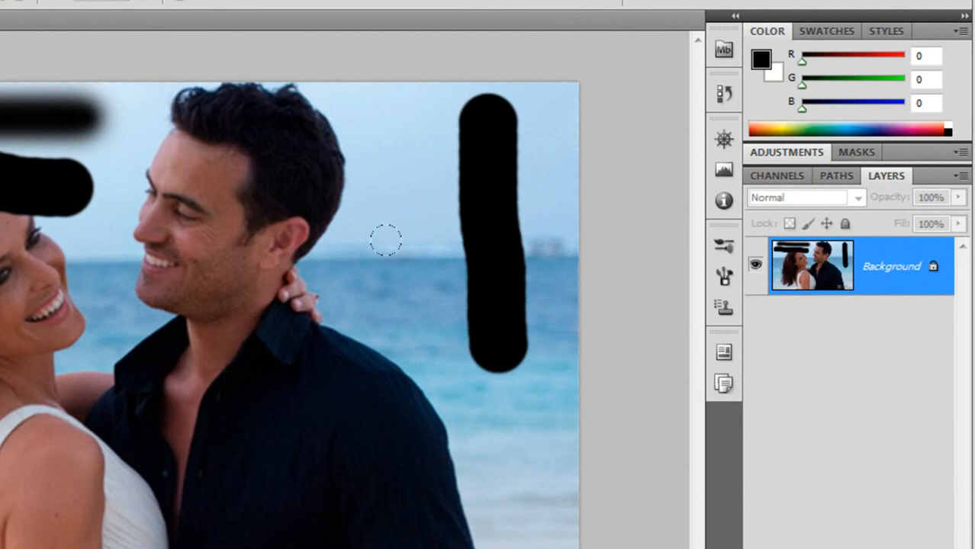
# - Choose the first bristle tip in the brush presets and browse the list to its last presets
pyautogui.rightClick(385, 240)
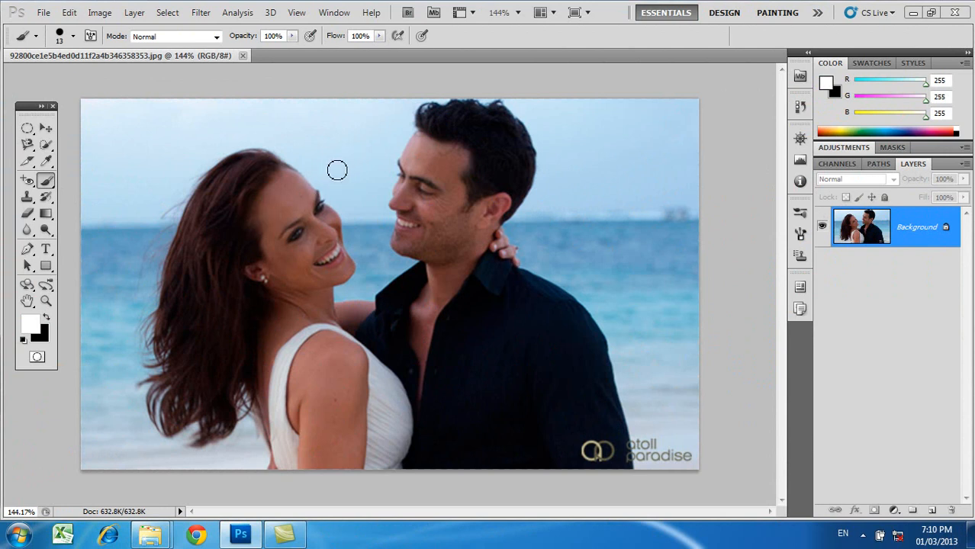
pyautogui.rightClick(344, 159)
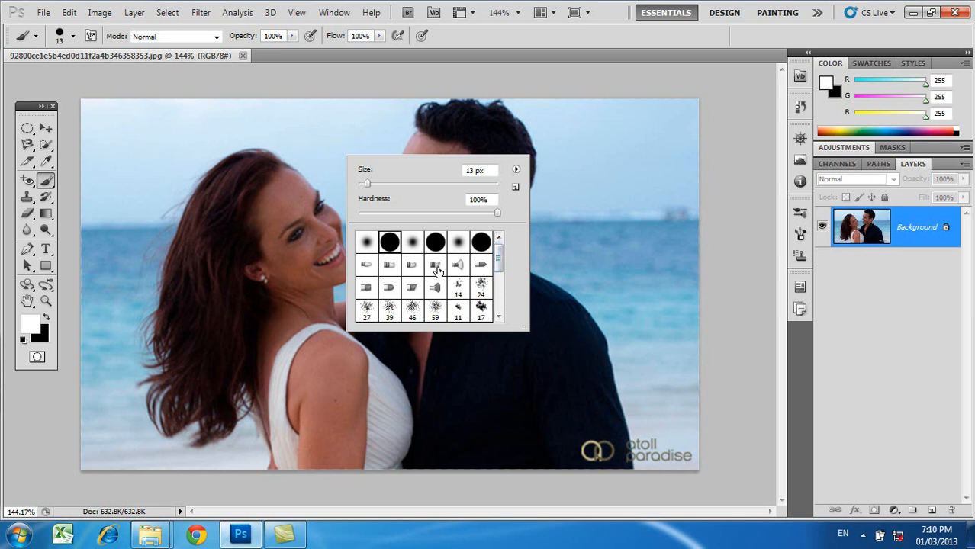
pyautogui.click(366, 265)
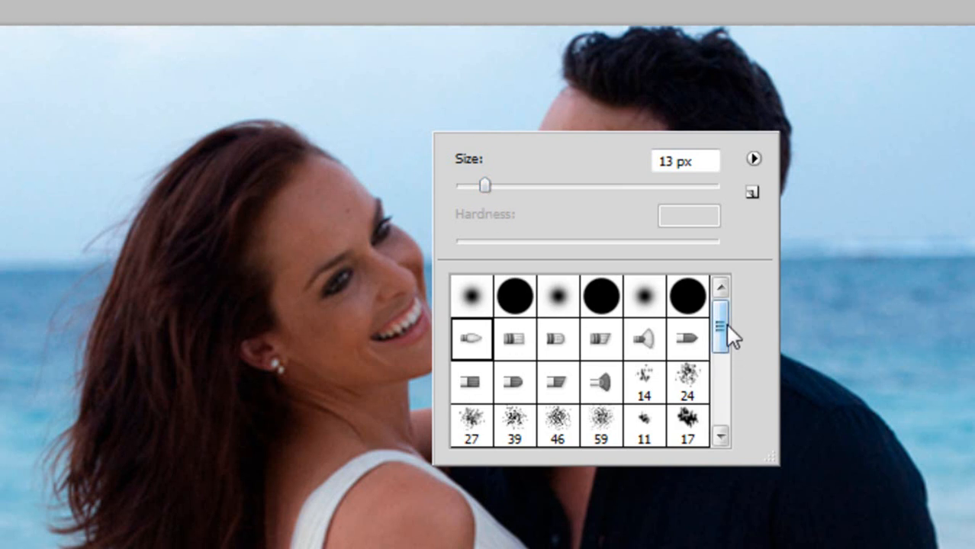
pyautogui.moveTo(717, 327); pyautogui.dragTo(716, 402)
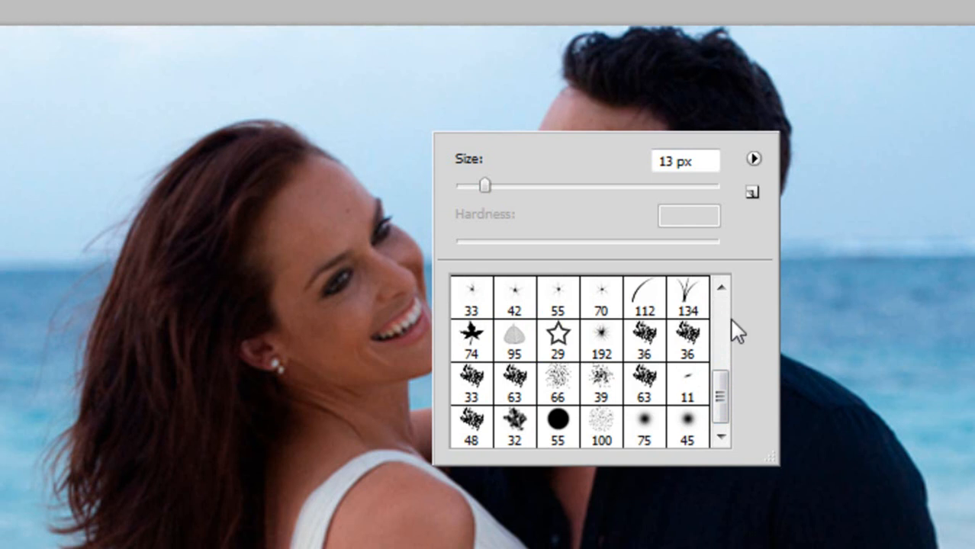
# - Choose the Scattered Maple Leaves brush and paint white leaves down beside the man and across the lower part of the photo
pyautogui.click(470, 344)
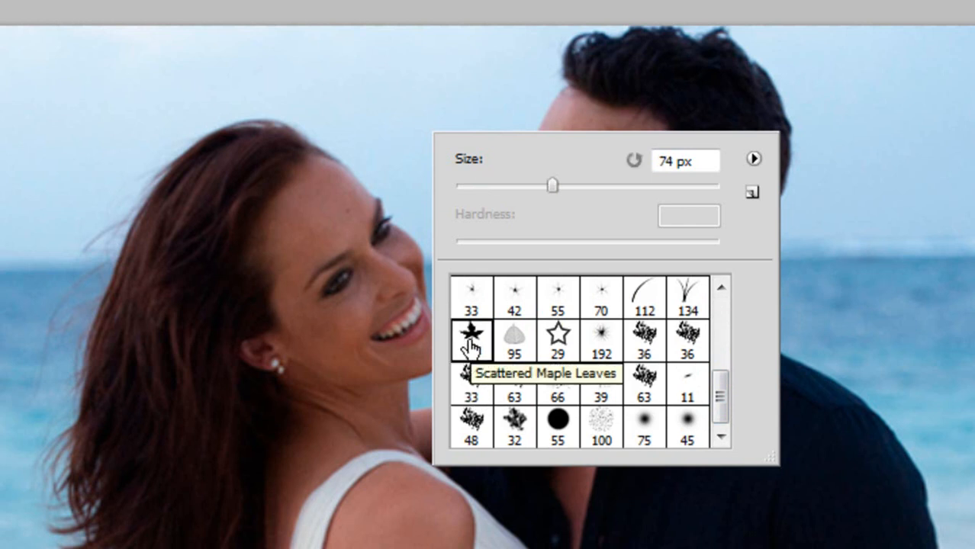
pyautogui.click(870, 218)
pyautogui.moveTo(870, 219)
pyautogui.mouseDown()
pyautogui.moveTo(868, 267)
pyautogui.moveTo(775, 293)
pyautogui.moveTo(750, 326)
pyautogui.moveTo(809, 443)
pyautogui.moveTo(889, 513)
pyautogui.moveTo(877, 523)
pyautogui.moveTo(728, 500)
pyautogui.moveTo(641, 526)
pyautogui.moveTo(168, 543)
pyautogui.moveTo(344, 543)
pyautogui.mouseUp()
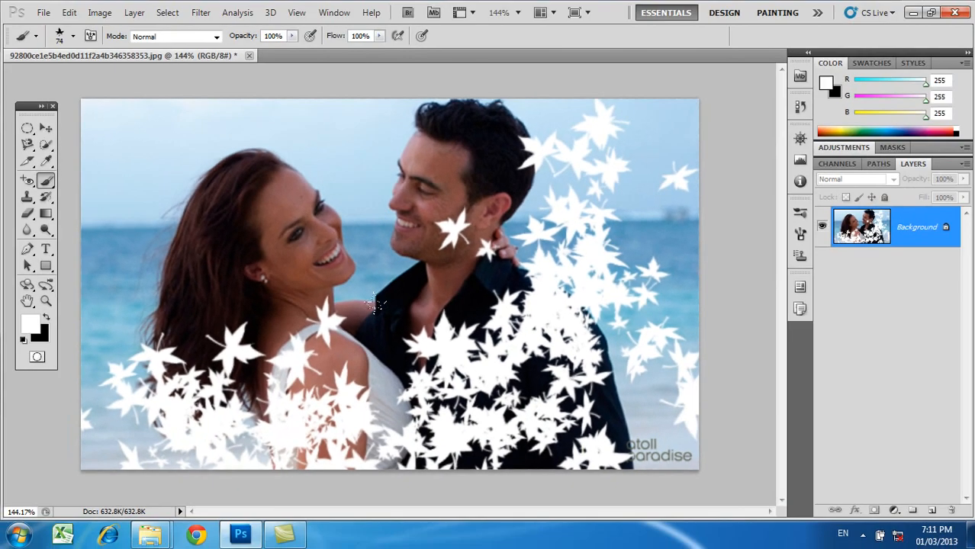
# - Choose the 55 px hard round preset and replace the current brushes with the Calligraphic Brushes set
pyautogui.rightClick(338, 189)
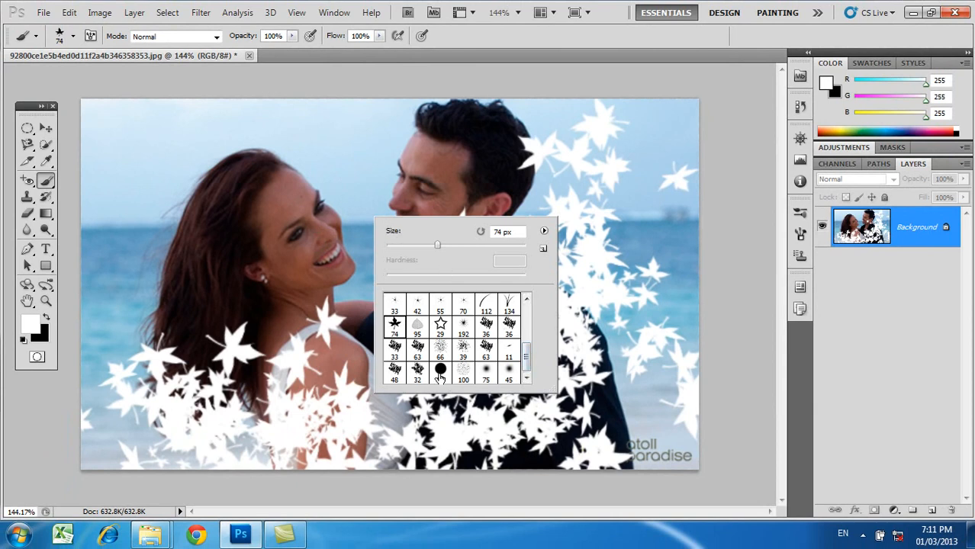
pyautogui.click(440, 373)
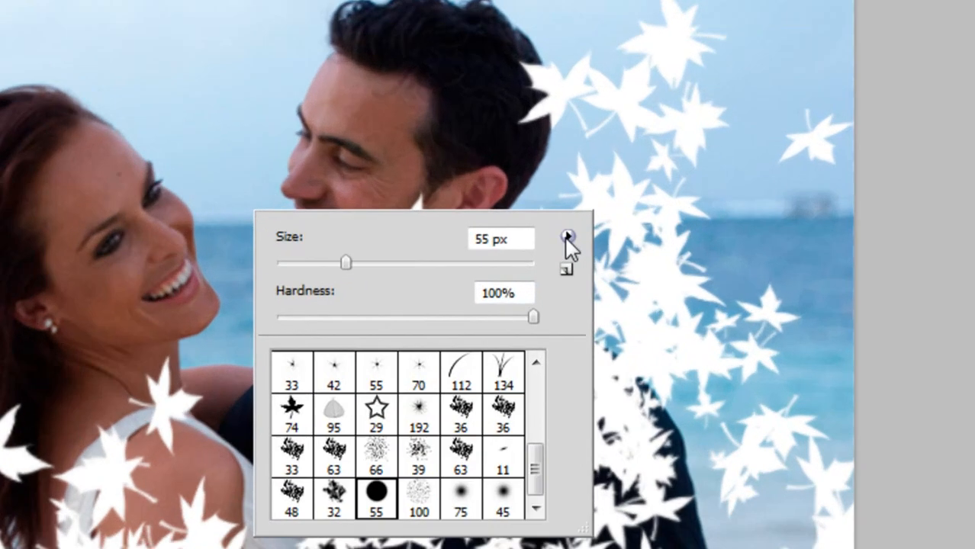
pyautogui.click(543, 231)
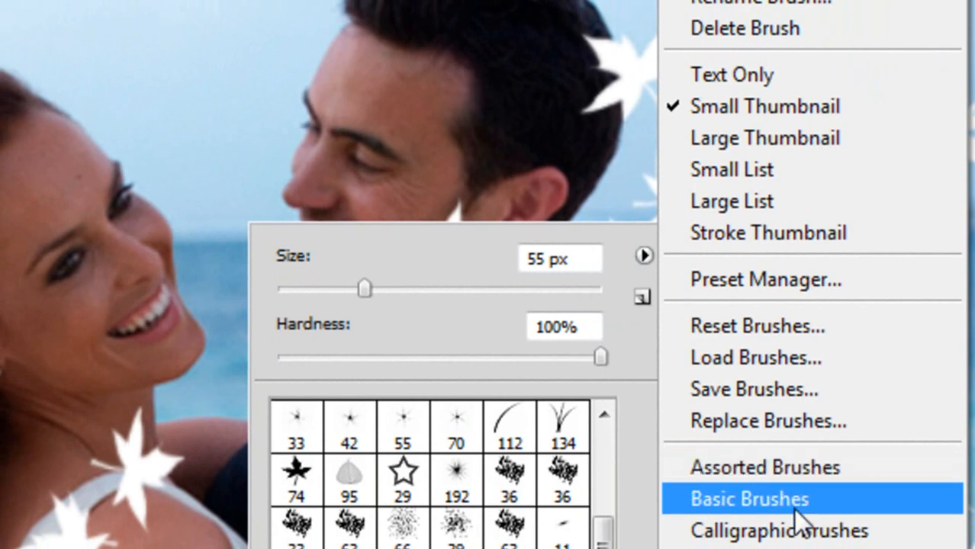
pyautogui.click(793, 534)
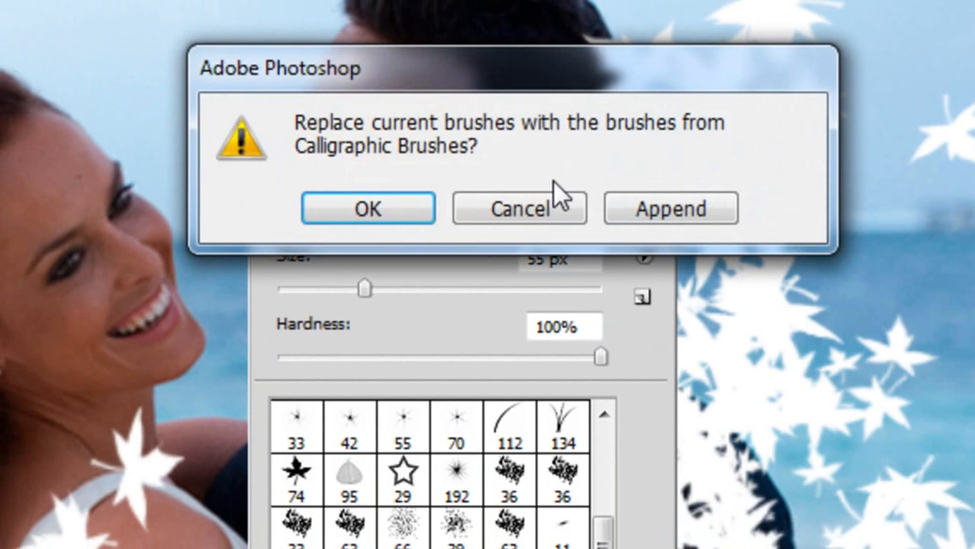
pyautogui.moveTo(523, 72); pyautogui.dragTo(523, 0)
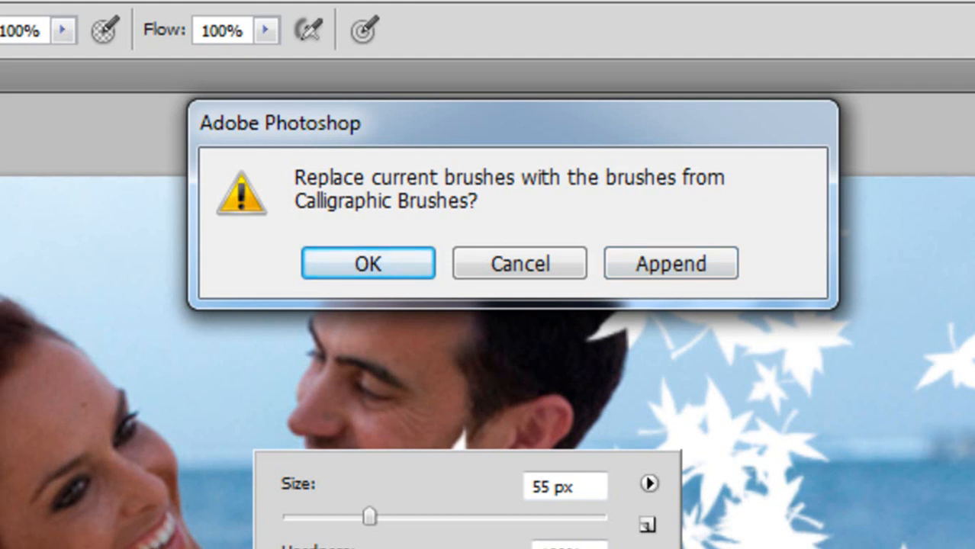
pyautogui.click(333, 262)
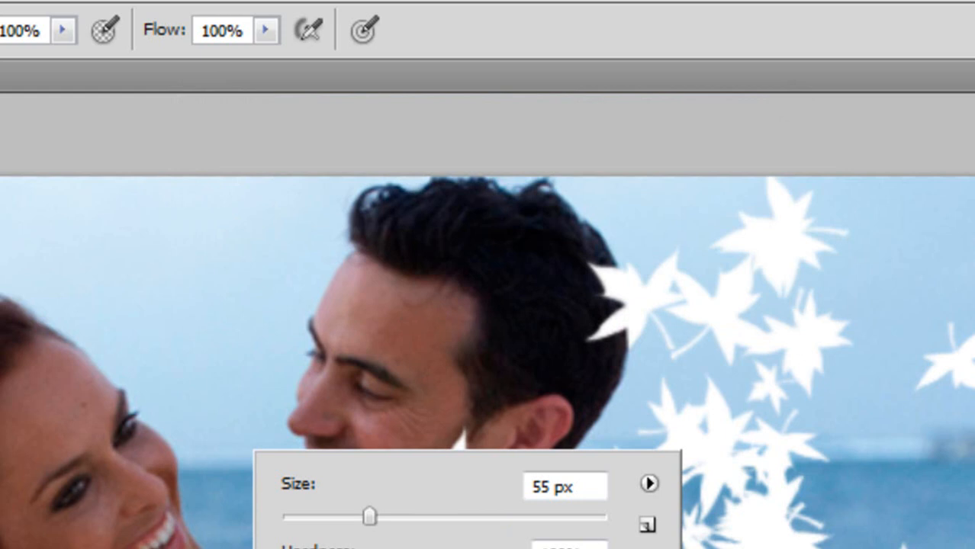
# - Reset the brush presets, replacing the current brushes with the default set
pyautogui.click(649, 485)
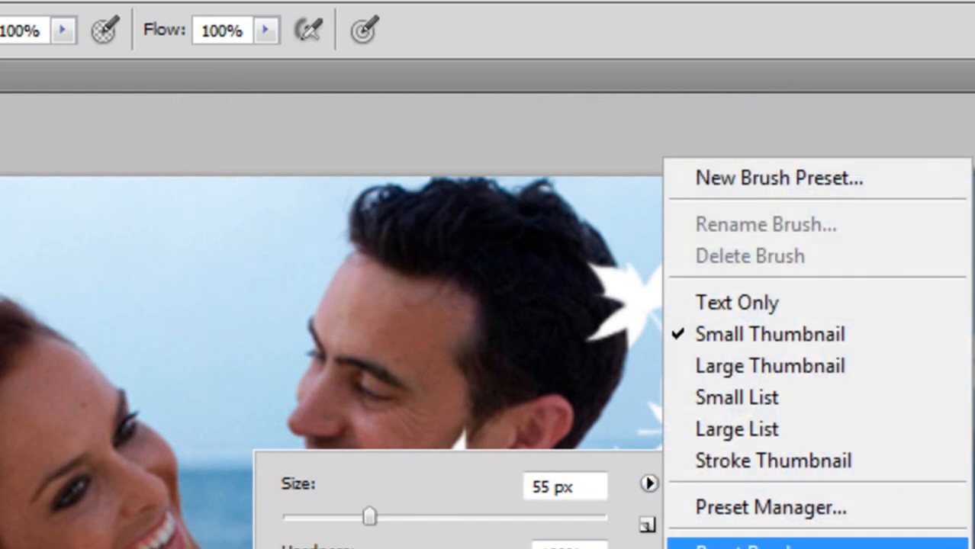
pyautogui.click(748, 546)
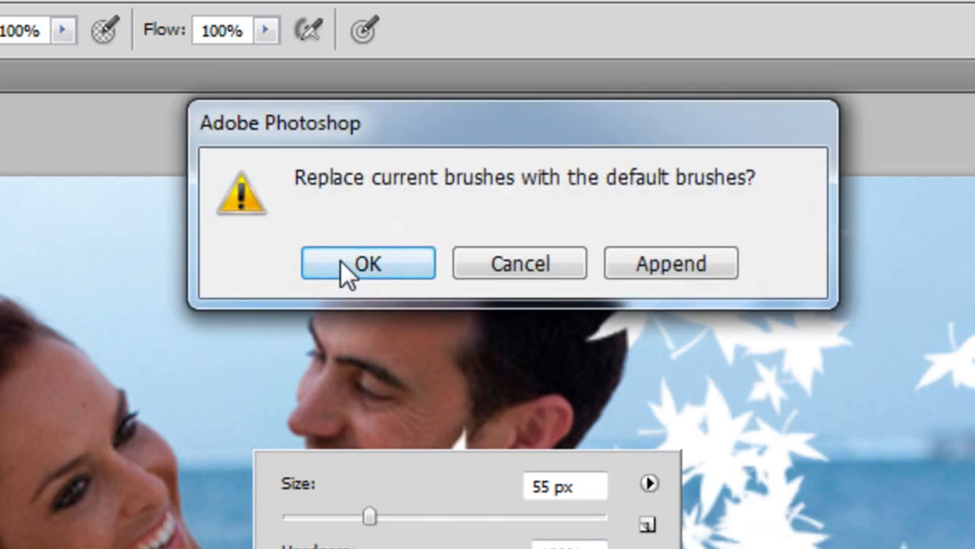
pyautogui.click(344, 261)
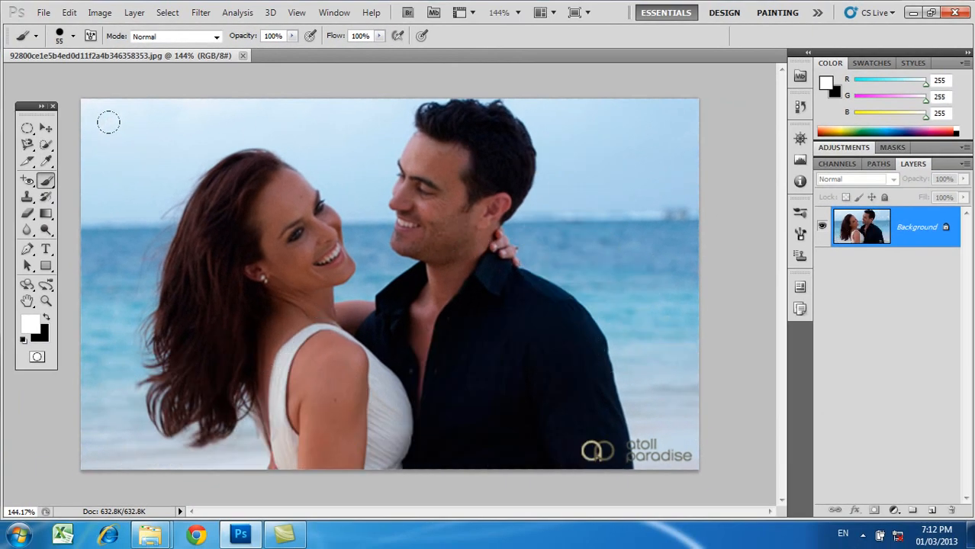
# - Choose the second hard round brush preset with 100% hardness
pyautogui.rightClick(152, 125)
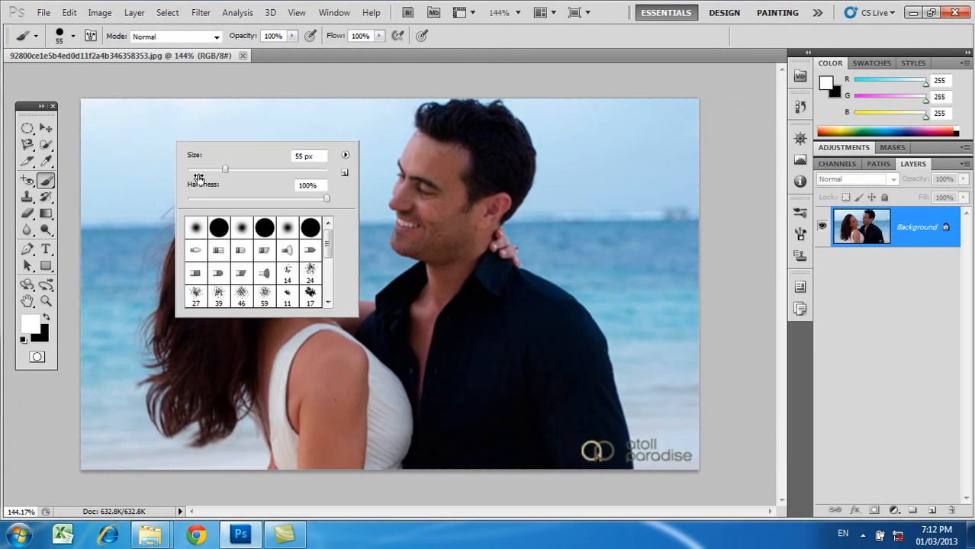
pyautogui.click(264, 229)
pyautogui.click(720, 115)
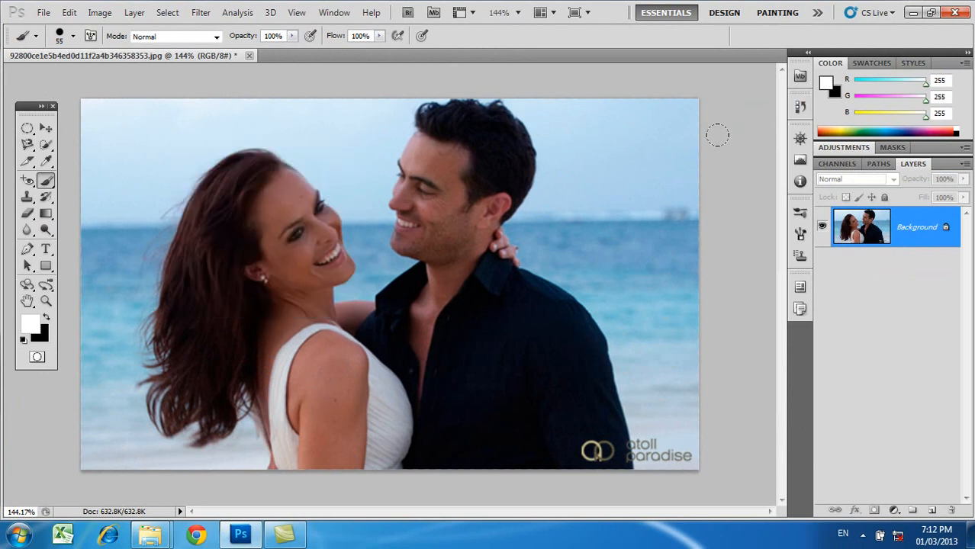
# - Reduce the brush size to 25 px and swap the colours so that black is the foreground
pyautogui.press('[')
pyautogui.press('[')
pyautogui.press('[')
pyautogui.press('[')
pyautogui.press('[')
pyautogui.click(47, 318)
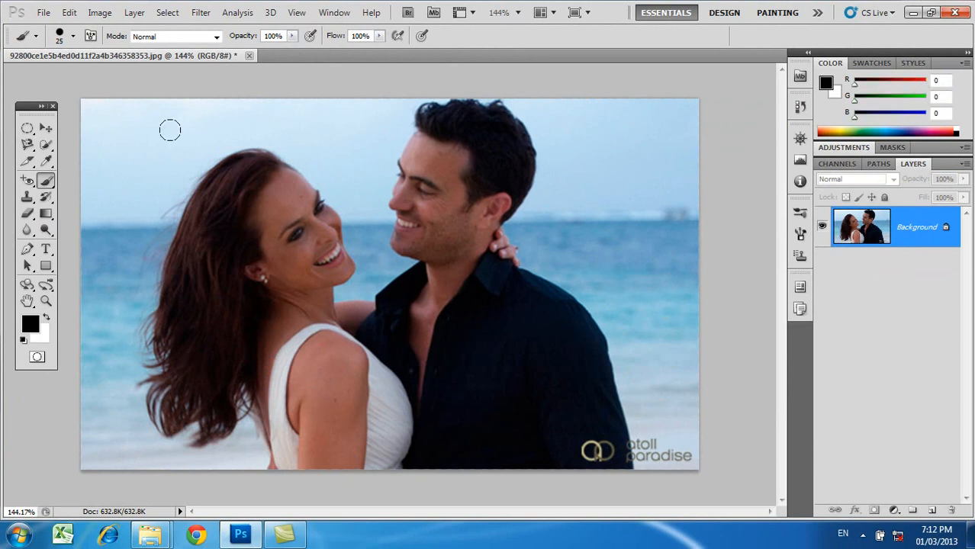
# - Paint a rectangular black frame of connected straight strokes around the couple, and revert the photo to its saved state
pyautogui.click(116, 120)
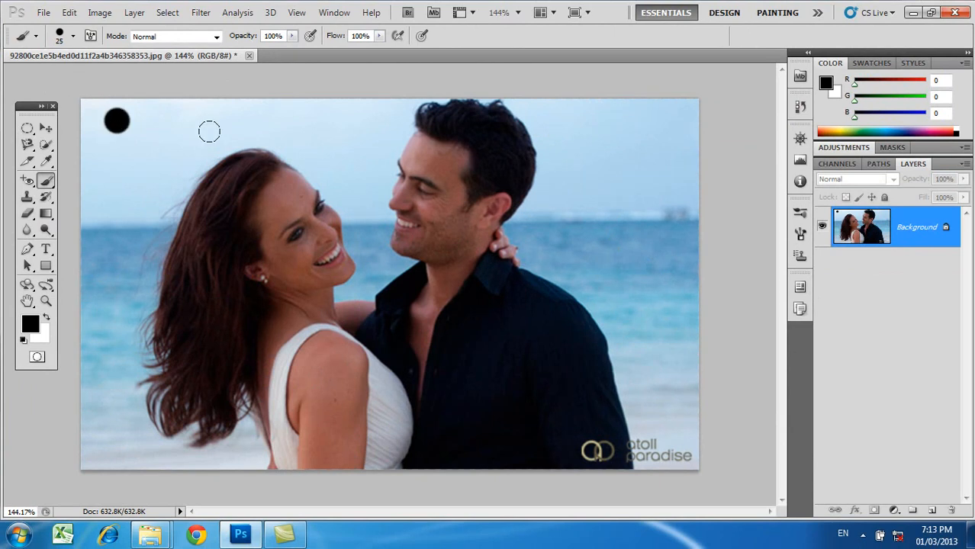
pyautogui.keyDown('shift'); pyautogui.click(676, 120); pyautogui.keyUp('shift')
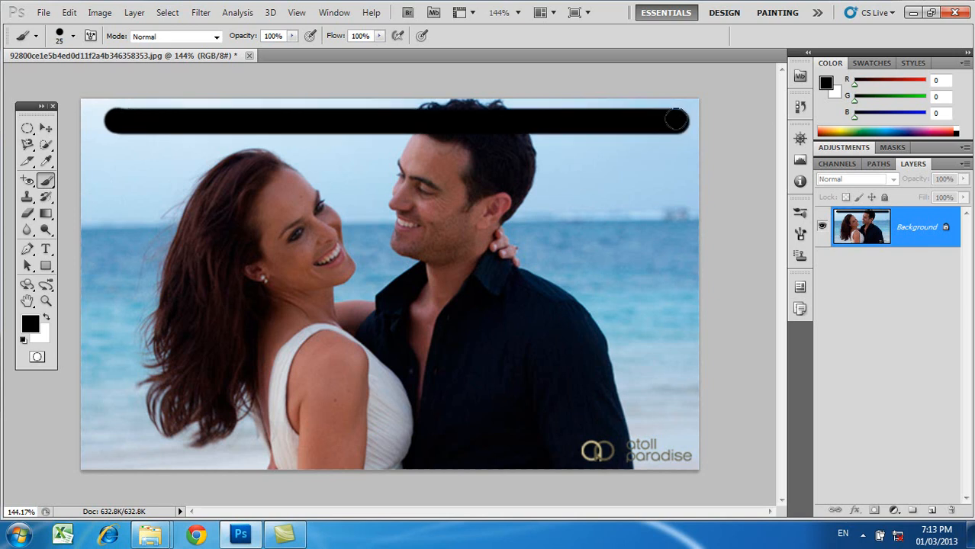
pyautogui.keyDown('shift'); pyautogui.click(678, 436); pyautogui.keyUp('shift')
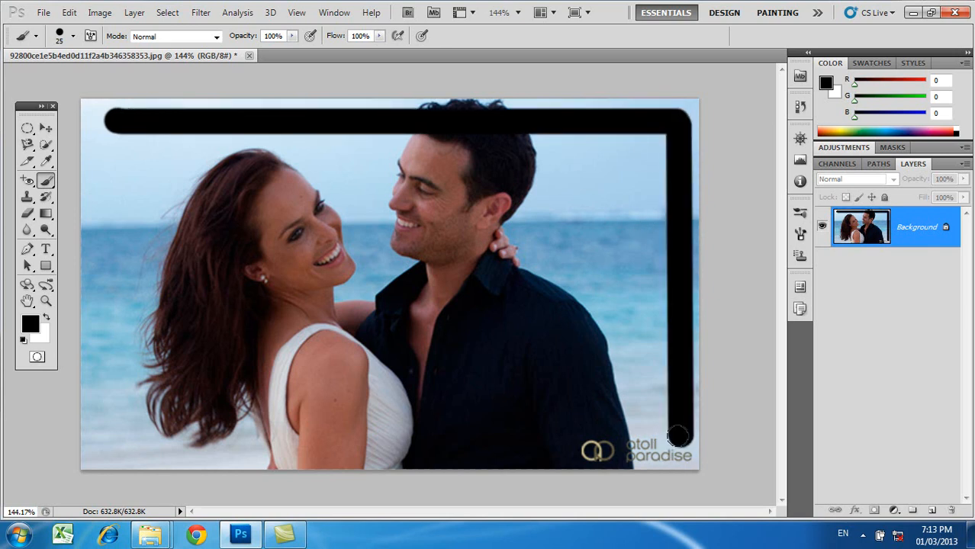
pyautogui.keyDown('shift'); pyautogui.click(104, 440); pyautogui.keyUp('shift')
pyautogui.keyDown('shift'); pyautogui.click(112, 121); pyautogui.keyUp('shift')
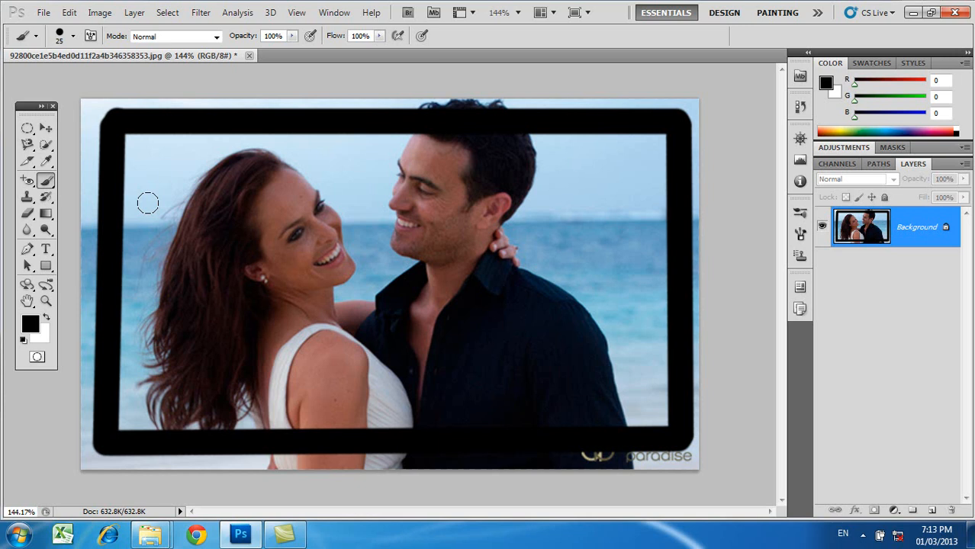
pyautogui.hotkey('ctrl', 'z')
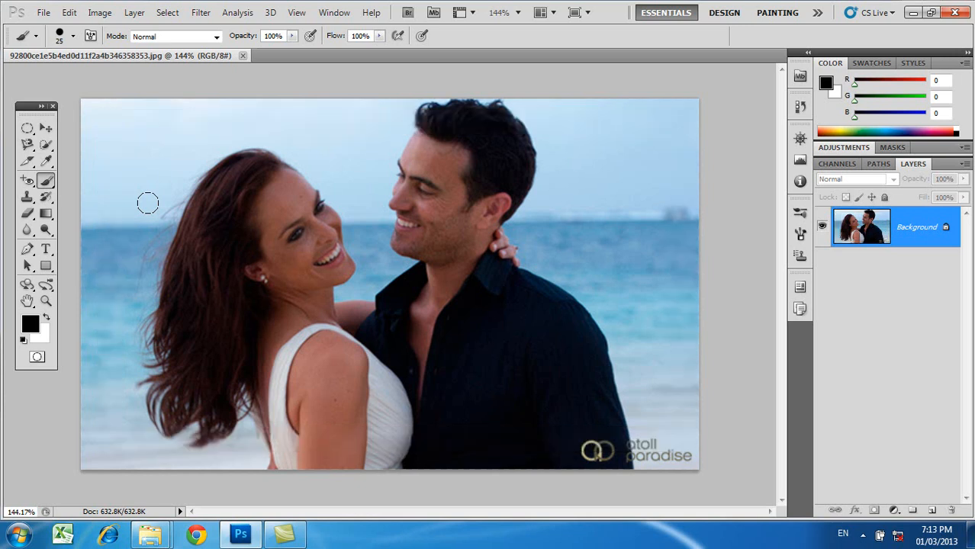
# - Hide the colour settings, show the brush tip shape settings, and browse the available brush tips
pyautogui.press('F6')
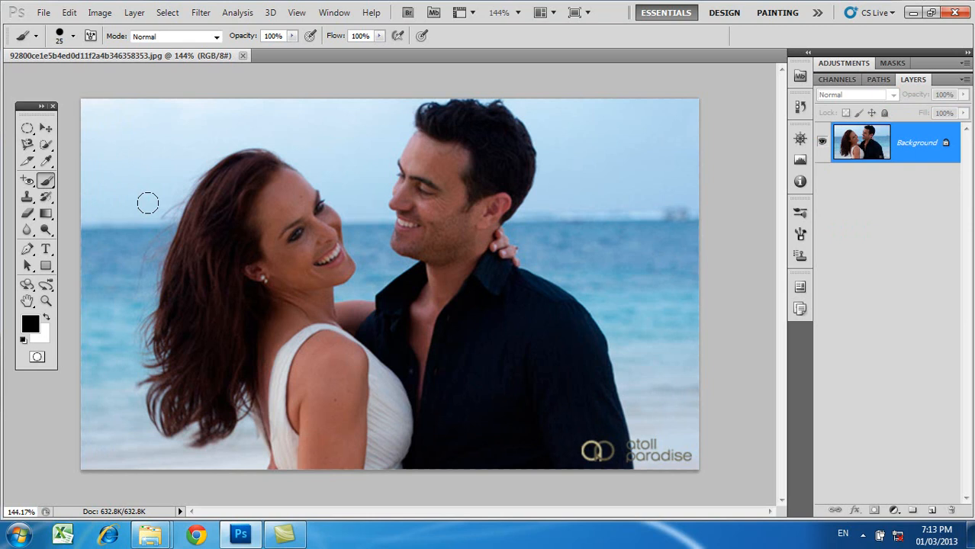
pyautogui.press('F5')
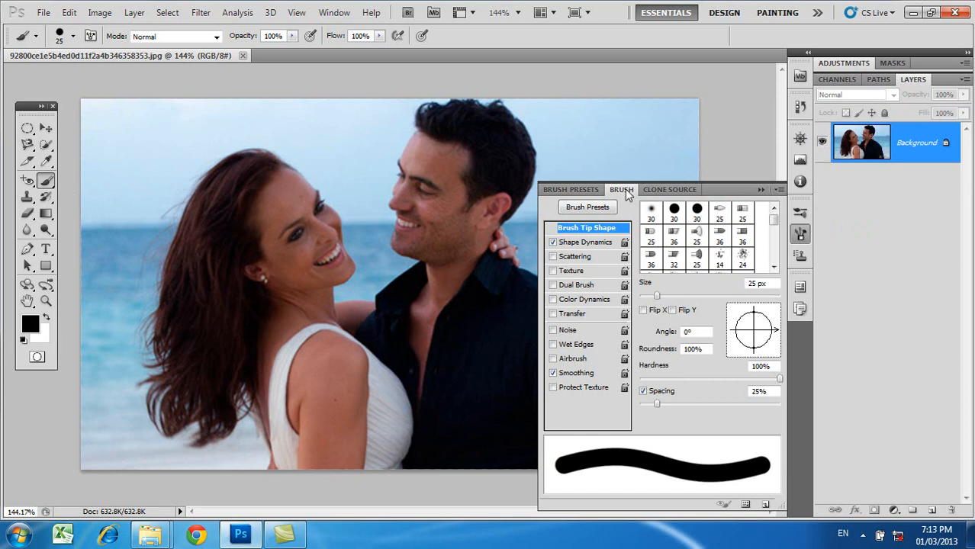
pyautogui.rightClick(266, 180)
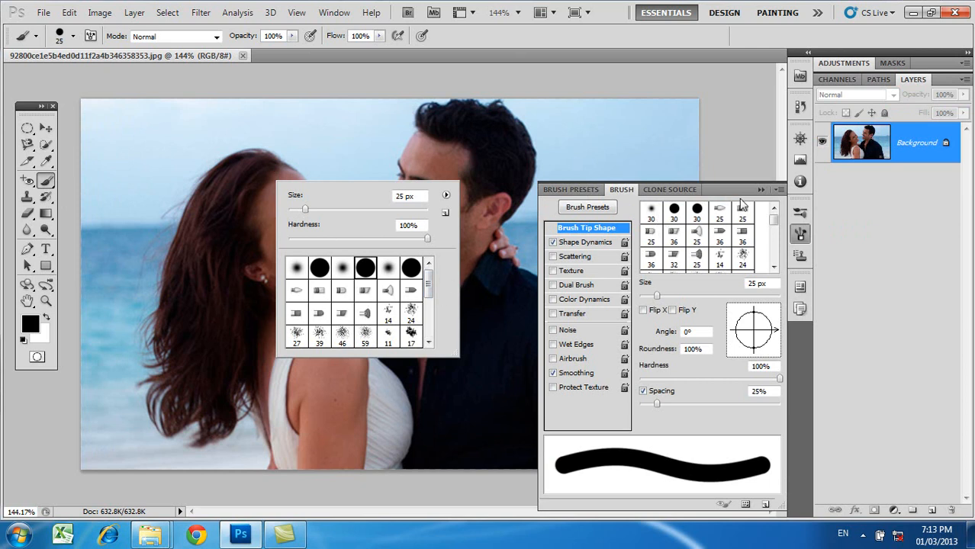
pyautogui.click(773, 269)
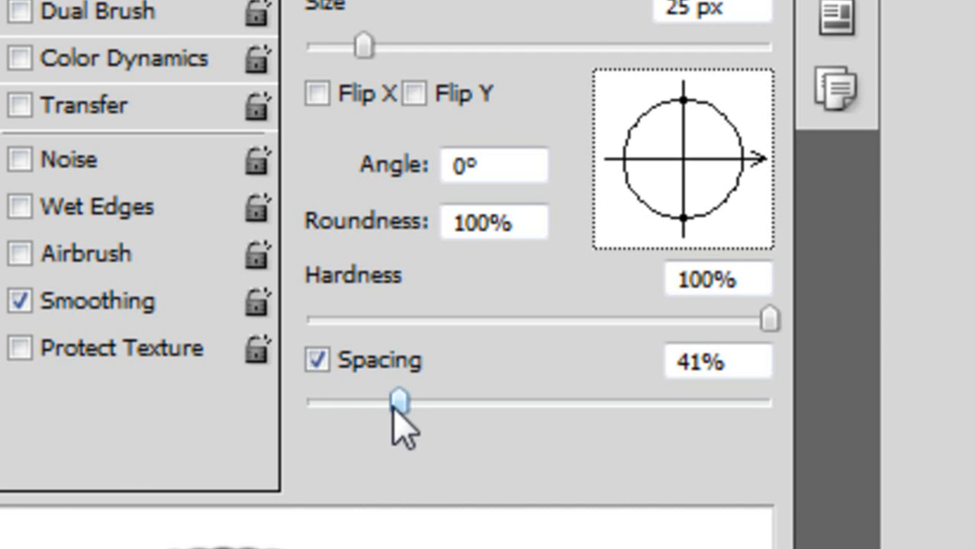
# - Set the brush spacing to 110% and paint dotted black strokes beside the woman's hair, across the sky, and diagonally to her dress
pyautogui.moveTo(397, 413); pyautogui.dragTo(578, 405)
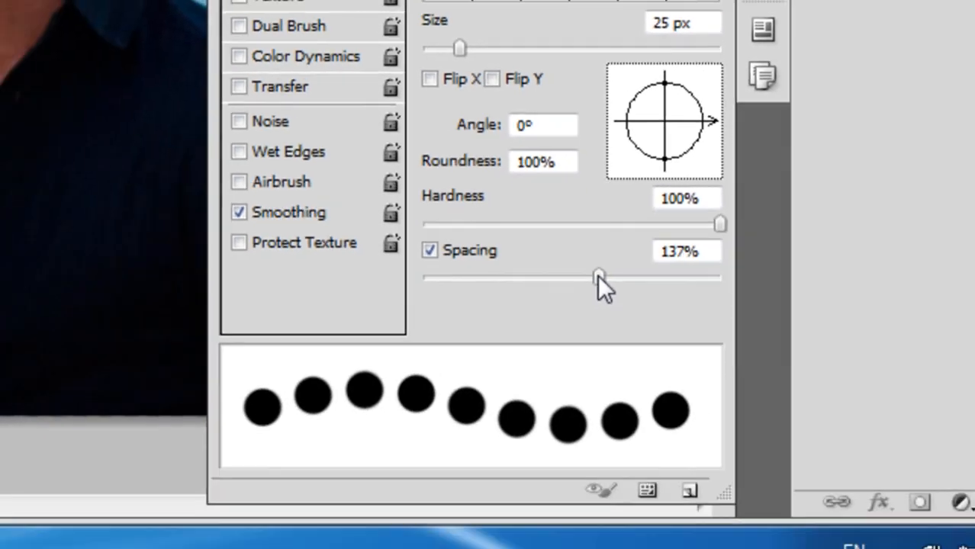
pyautogui.moveTo(597, 275)
pyautogui.mouseDown()
pyautogui.moveTo(605, 275)
pyautogui.moveTo(576, 273)
pyautogui.moveTo(617, 258)
pyautogui.moveTo(582, 259)
pyautogui.mouseUp()
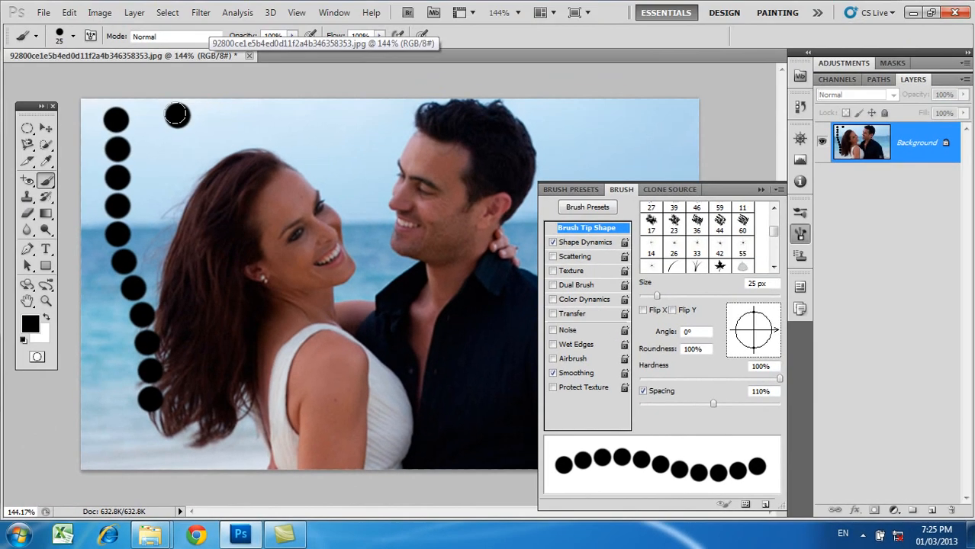
pyautogui.keyDown('shift'); pyautogui.click(659, 117); pyautogui.keyUp('shift')
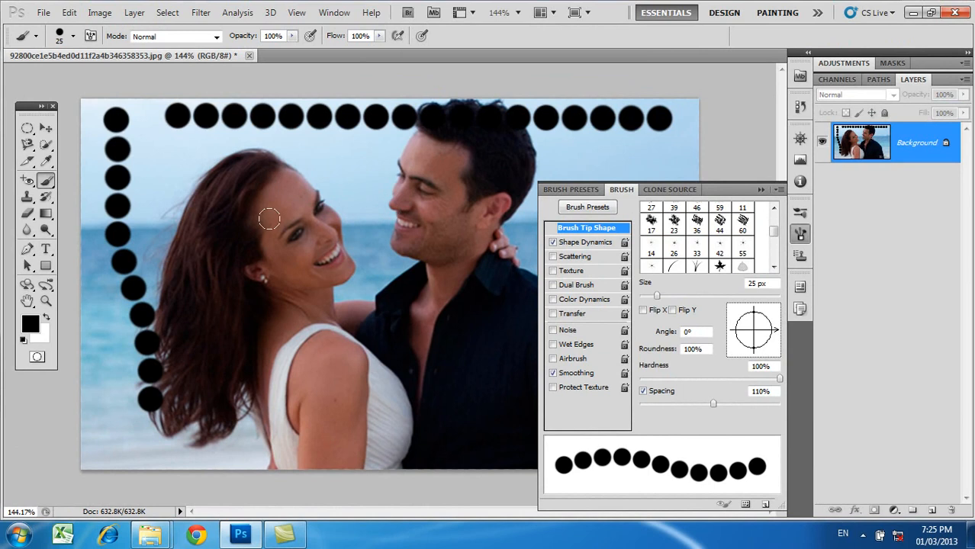
pyautogui.keyDown('shift'); pyautogui.click(360, 421); pyautogui.keyUp('shift')
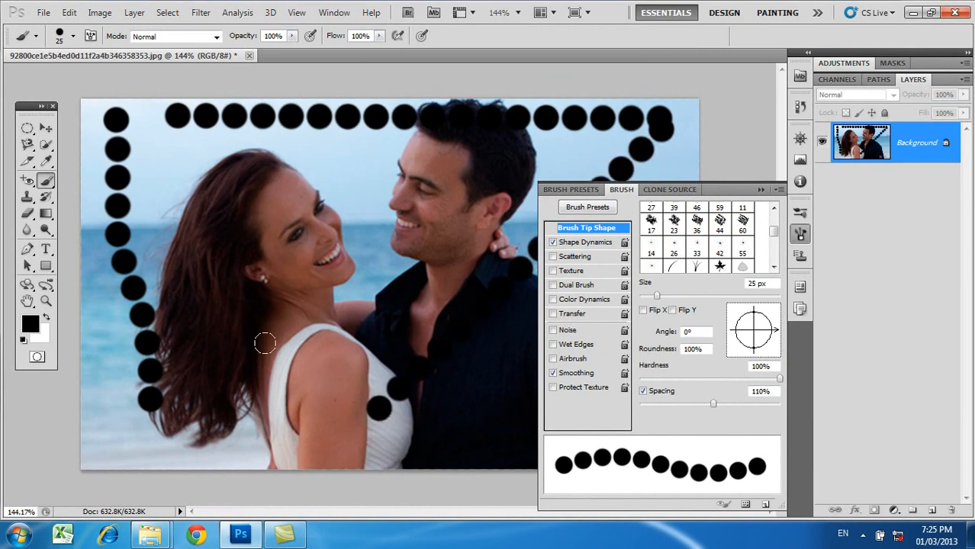